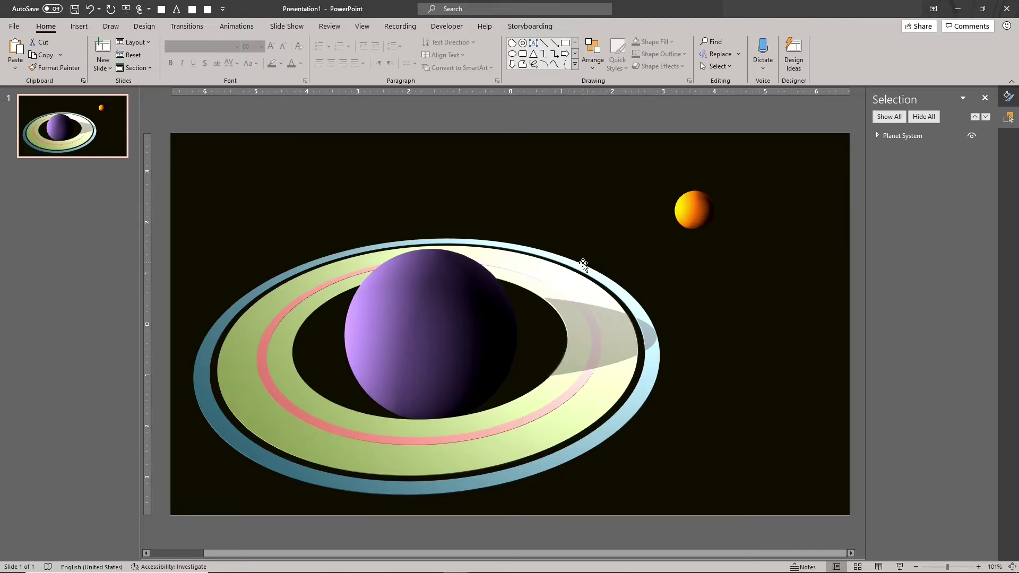
- Examine which shapes make up the Planet System group on the finished slide
{"action": "left_click", "coordinate": [583, 274]}
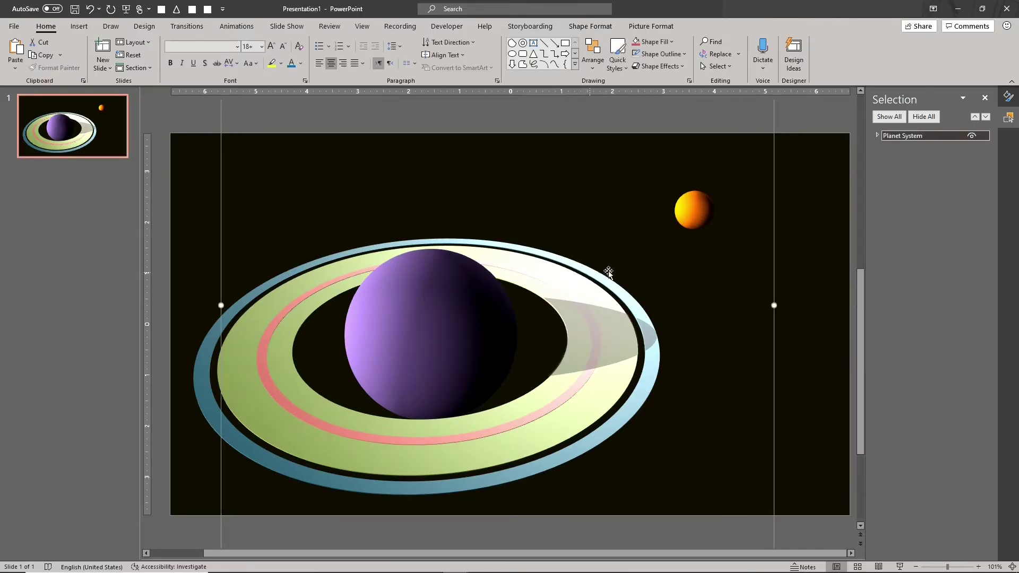
{"action": "left_click", "coordinate": [877, 135]}
{"action": "left_click", "coordinate": [938, 146]}
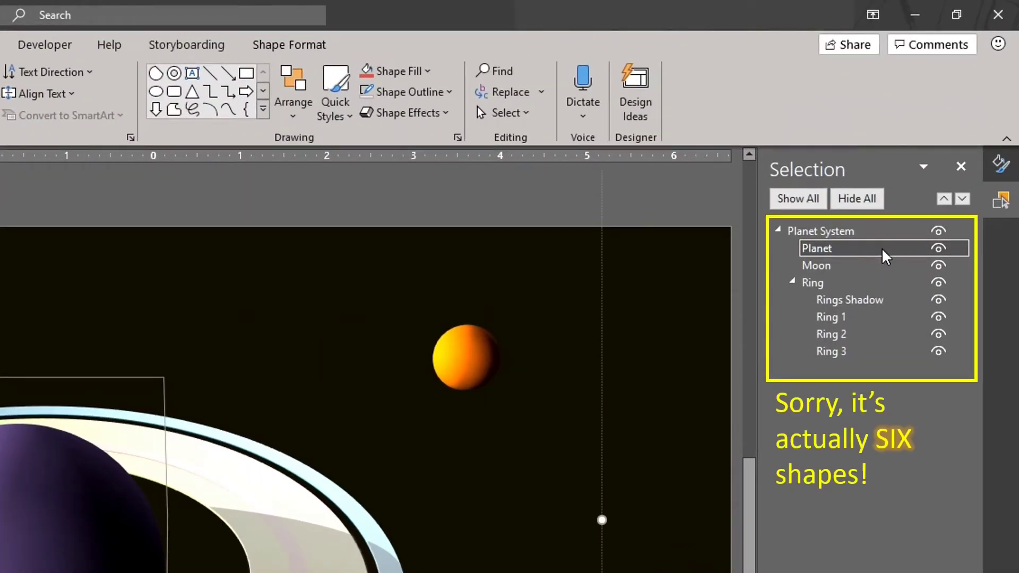
{"action": "left_click", "coordinate": [547, 492]}
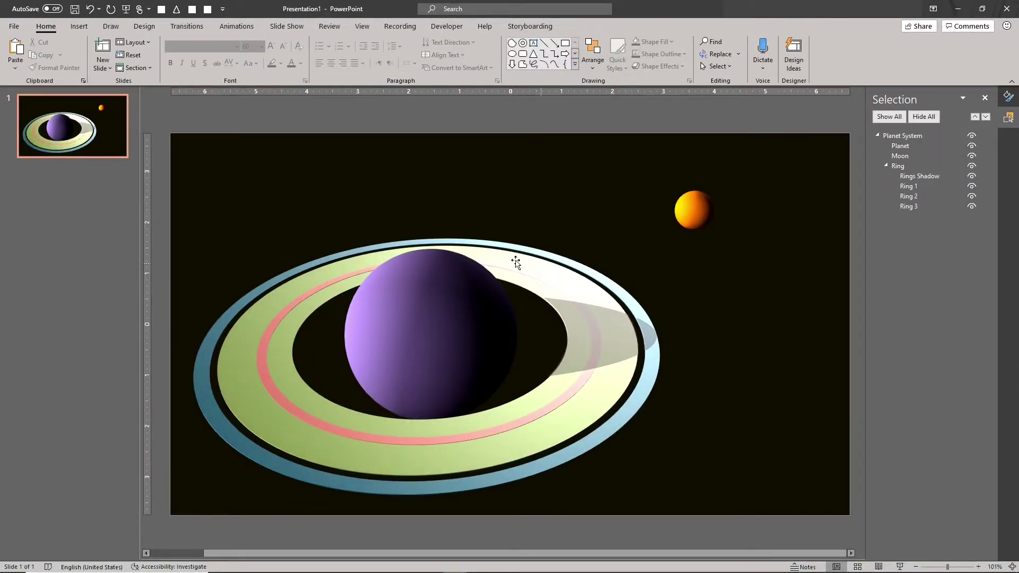
- Add a blank slide and draw a hollow circle about 6.31" in diameter on it
{"action": "left_click", "coordinate": [106, 51]}
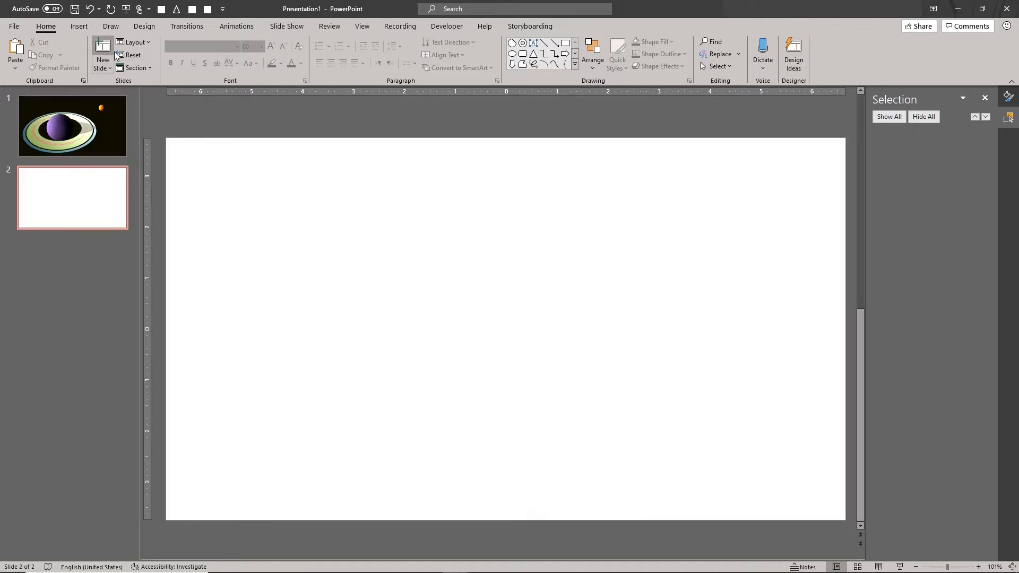
{"action": "left_click", "coordinate": [522, 47]}
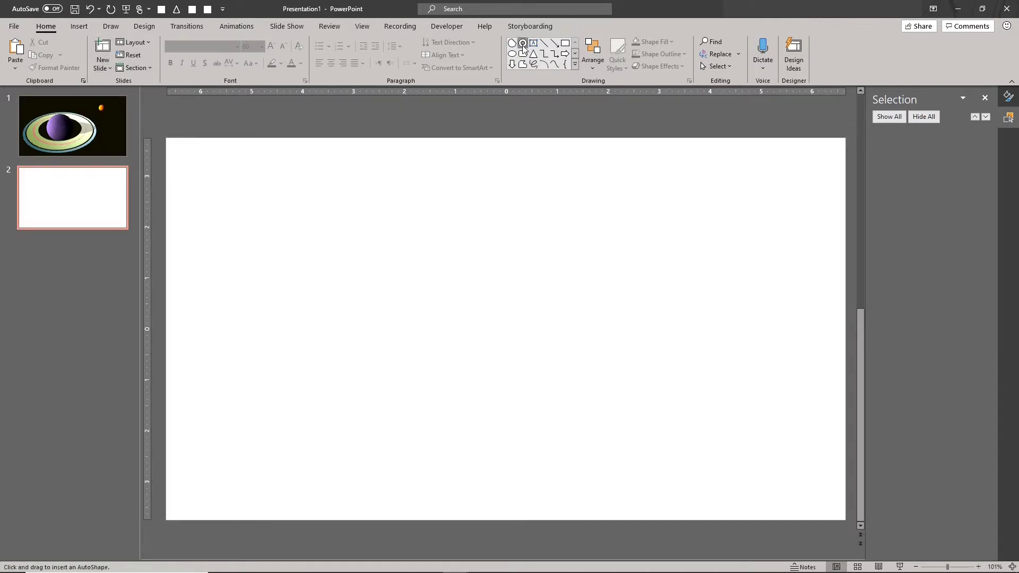
{"action": "mouse_move", "coordinate": [370, 162]}
{"action": "left_mouse_down"}
{"action": "mouse_move", "coordinate": [664, 418]}
{"action": "mouse_move", "coordinate": [692, 484]}
{"action": "left_mouse_up"}
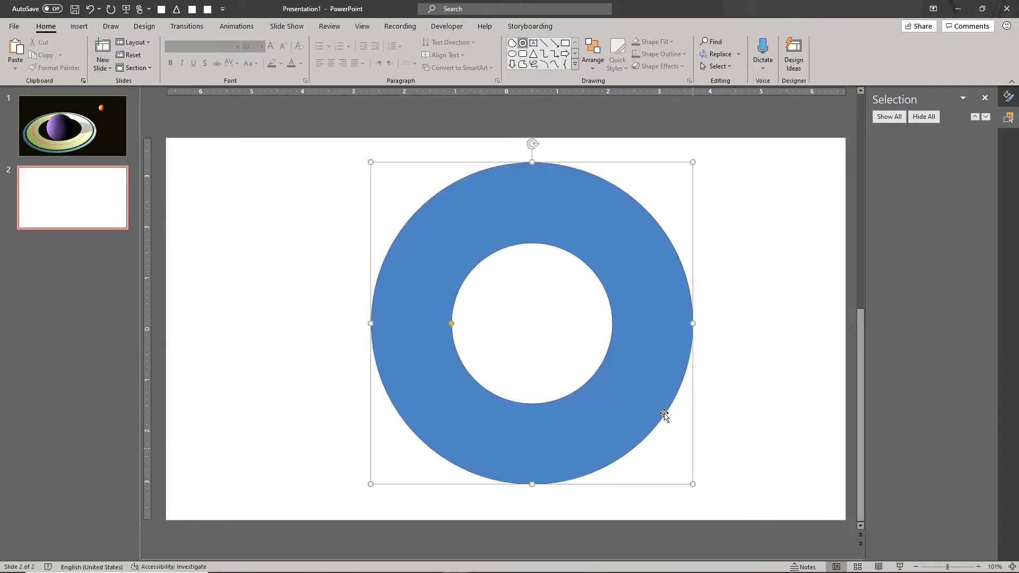
- Rename the hollow circle as Ring 1
{"action": "double_click", "coordinate": [915, 138]}
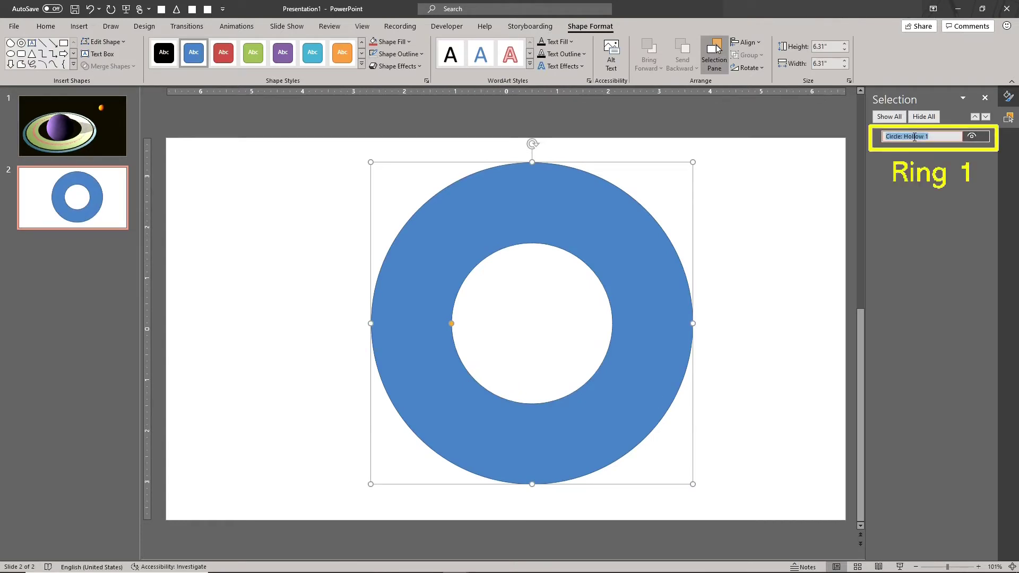
{"action": "type", "text": "Ring 1"}
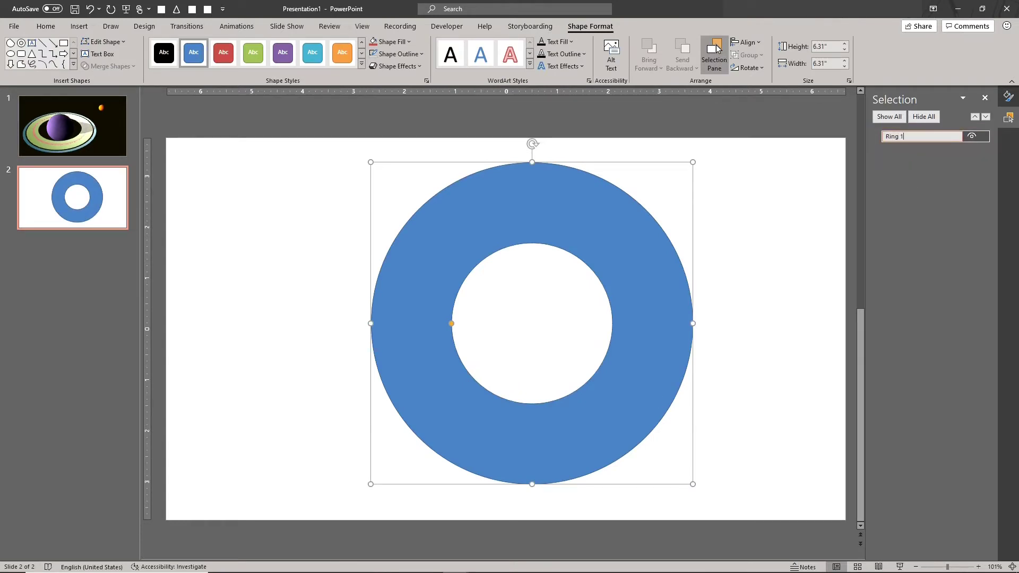
{"action": "key", "text": "Return"}
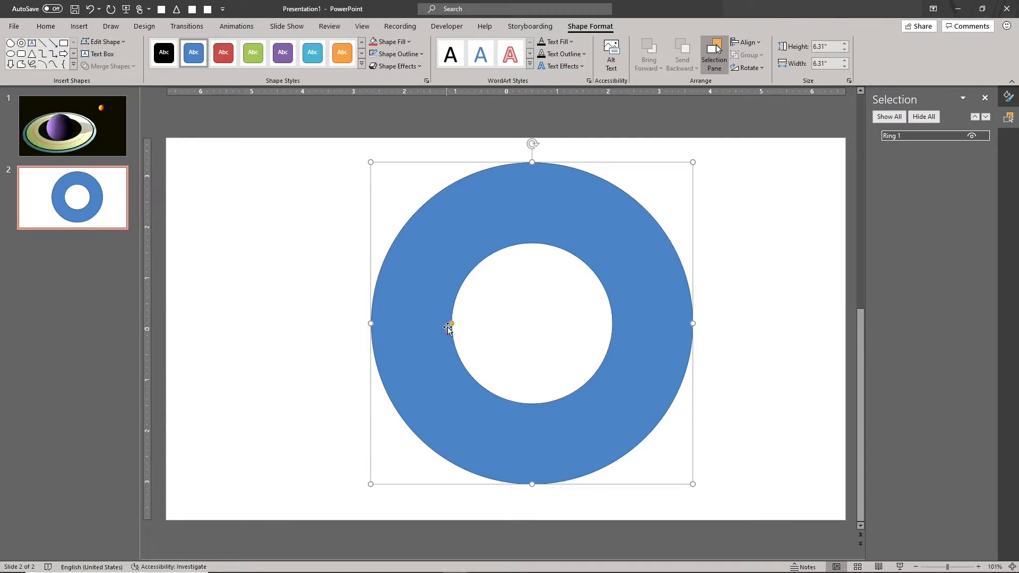
- Thin the ring to a narrow band and center it on the slide
{"action": "left_click_drag", "start_coordinate": [452, 323], "coordinate": [386, 330]}
{"action": "mouse_move", "coordinate": [537, 168]}
{"action": "left_mouse_down"}
{"action": "mouse_move", "coordinate": [506, 170]}
{"action": "mouse_move", "coordinate": [522, 177]}
{"action": "left_mouse_up"}
- Make two concentric duplicates inside the ring, a broad band about 5.48" wide and a thin band about 4.4" wide
{"action": "left_click_drag", "start_coordinate": [345, 489], "coordinate": [364, 469]}
{"action": "left_click_drag", "start_coordinate": [378, 329], "coordinate": [388, 308]}
{"action": "key", "text": "ctrl+d"}
{"action": "left_click_drag", "start_coordinate": [367, 469], "coordinate": [393, 441]}
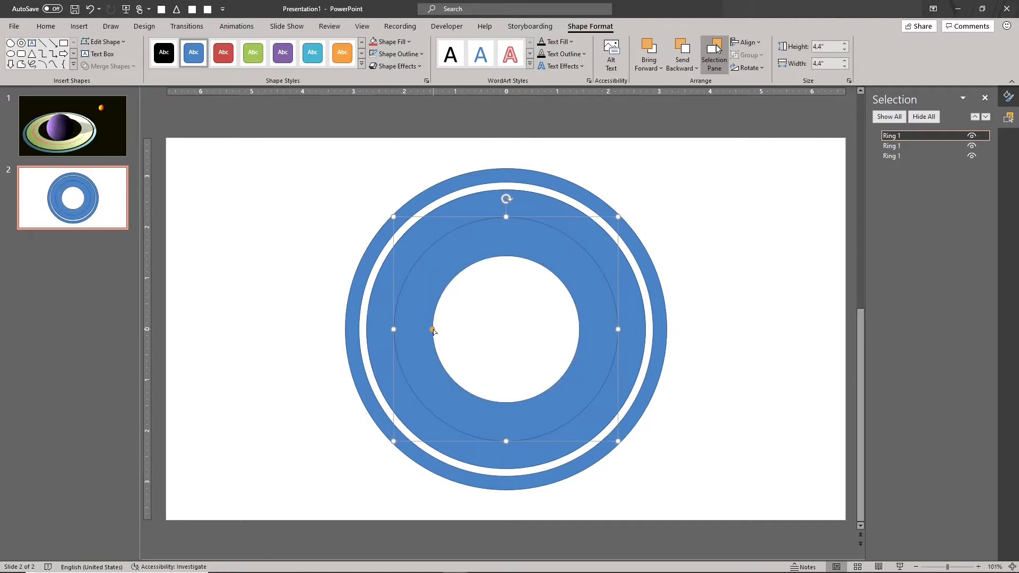
{"action": "left_click_drag", "start_coordinate": [432, 329], "coordinate": [403, 339]}
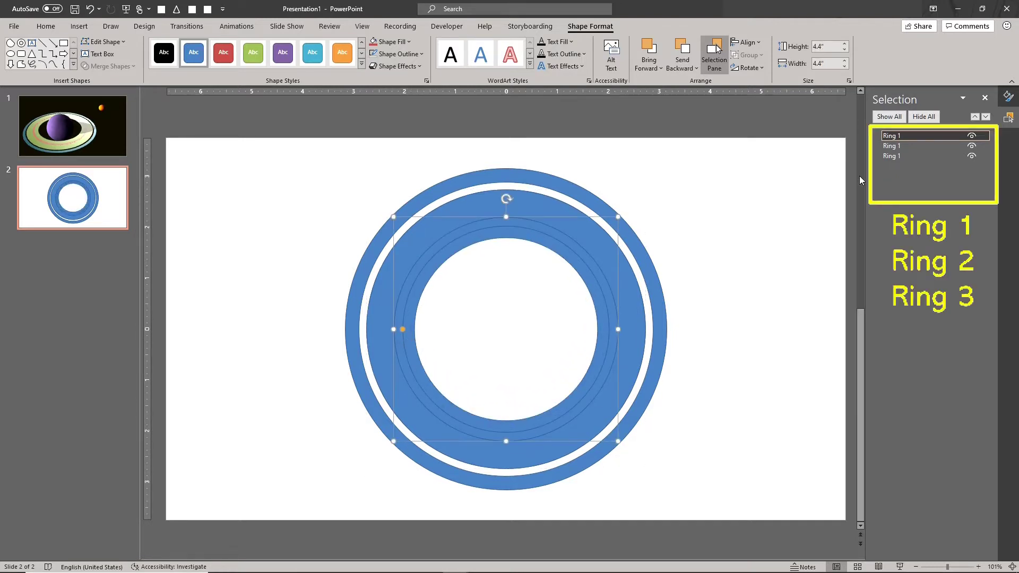
- Rename the broad middle ring as Ring 2 and the outer ring as Ring 3
{"action": "left_click", "coordinate": [913, 147]}
{"action": "left_click", "coordinate": [907, 147]}
{"action": "type", "text": "2"}
{"action": "left_click", "coordinate": [899, 157]}
{"action": "left_click", "coordinate": [899, 157]}
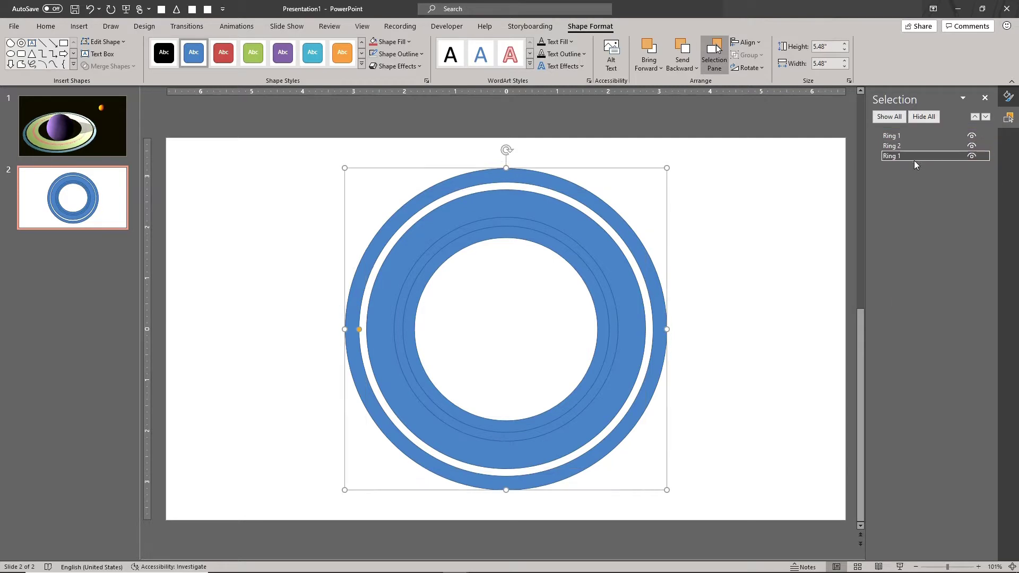
{"action": "type", "text": "3"}
{"action": "left_click", "coordinate": [921, 145]}
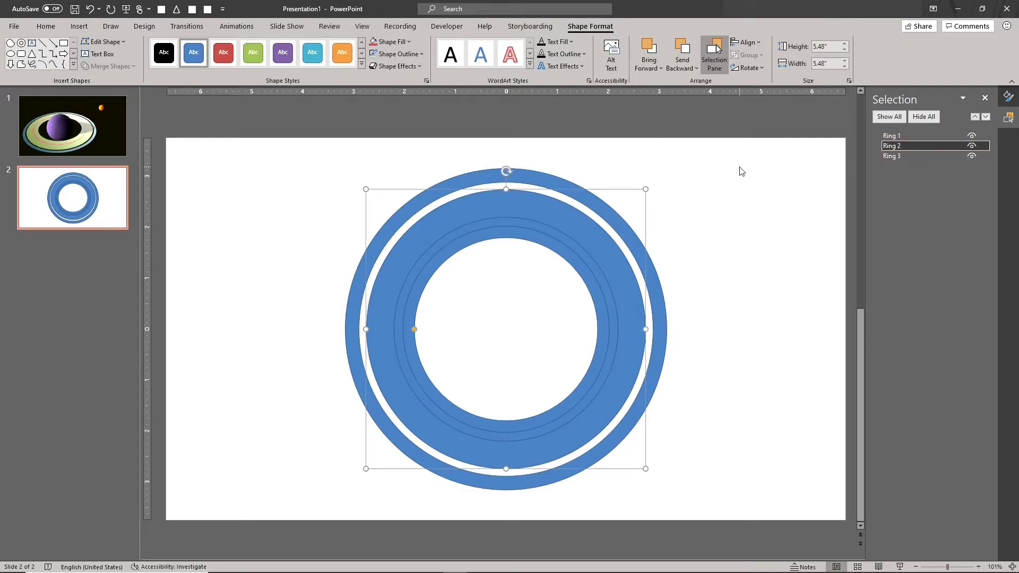
- Give all three rings a 3-D depth of 2 pt
{"action": "left_click_drag", "start_coordinate": [295, 150], "coordinate": [718, 509]}
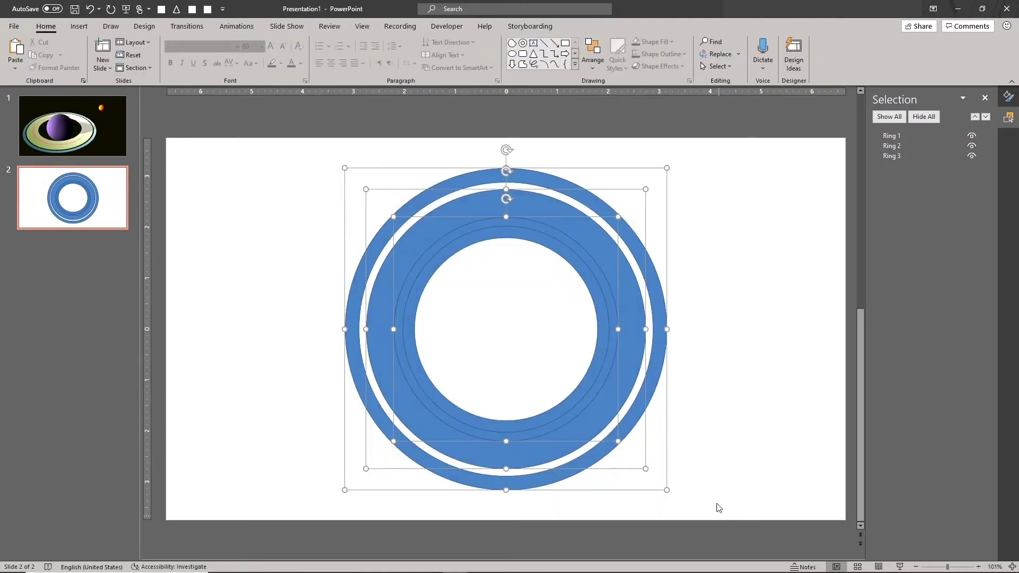
{"action": "left_click", "coordinate": [1009, 97]}
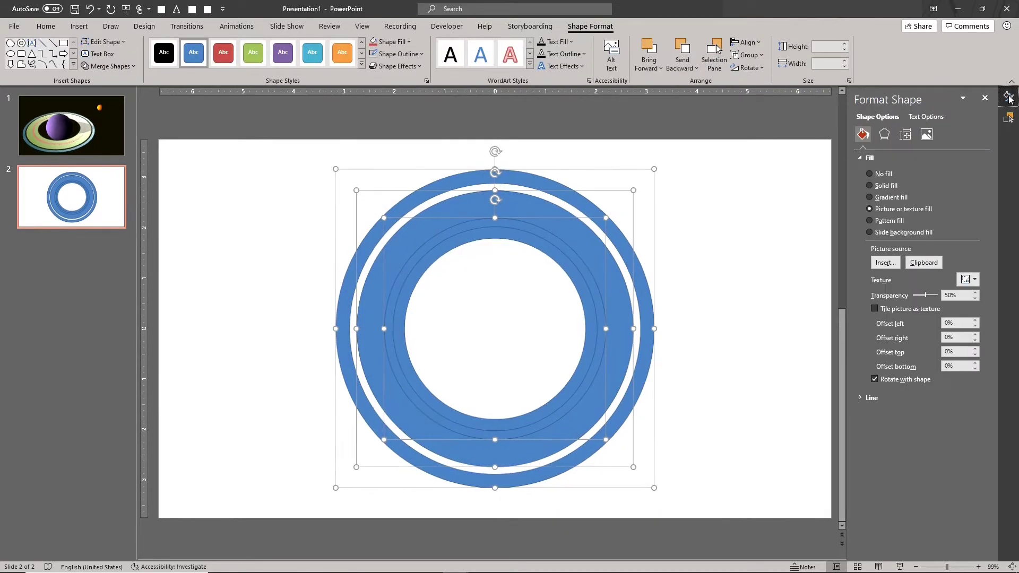
{"action": "left_click", "coordinate": [883, 135]}
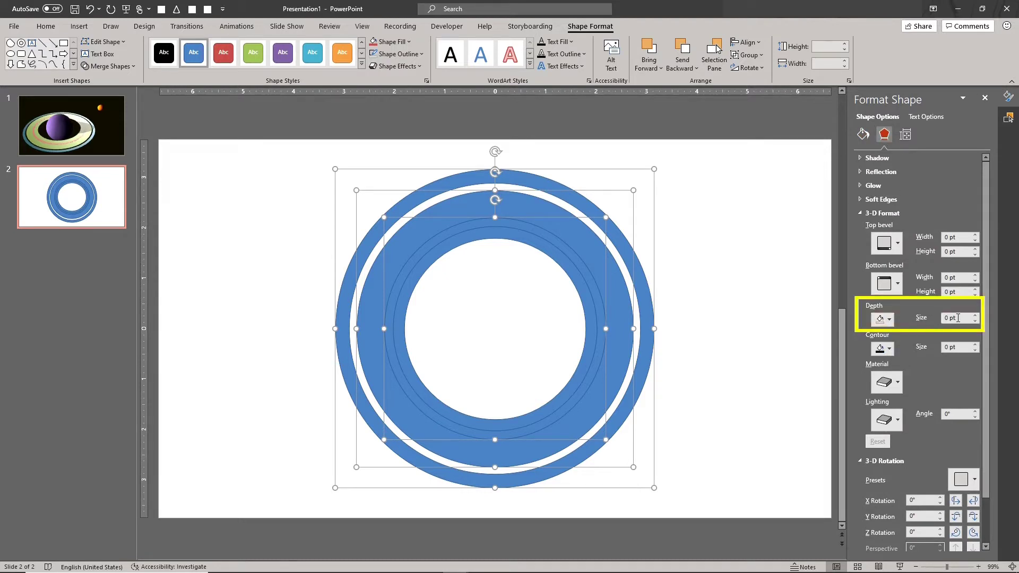
{"action": "left_click", "coordinate": [976, 316]}
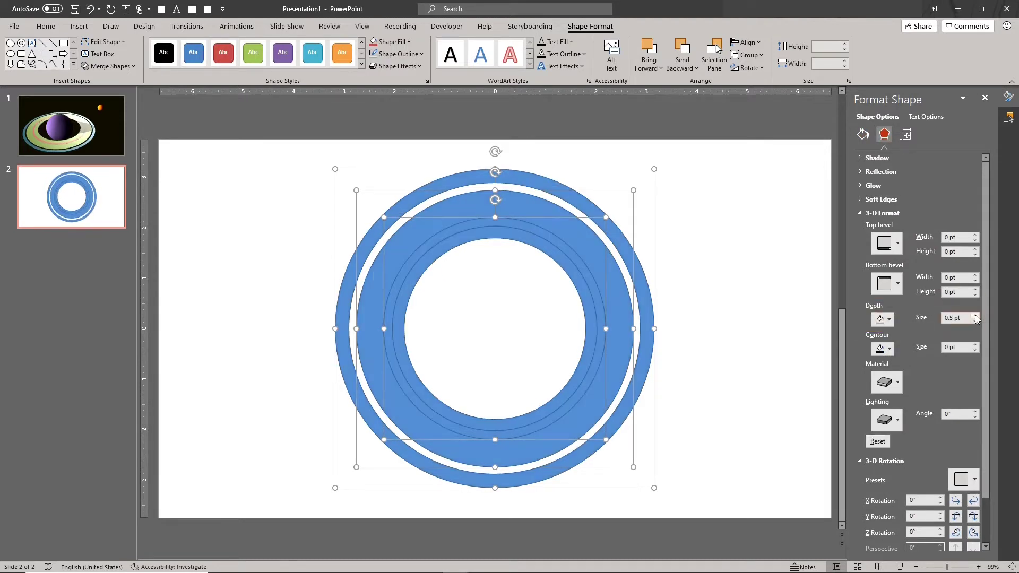
{"action": "left_click", "coordinate": [975, 316]}
{"action": "left_click", "coordinate": [975, 316]}
{"action": "left_click", "coordinate": [988, 506]}
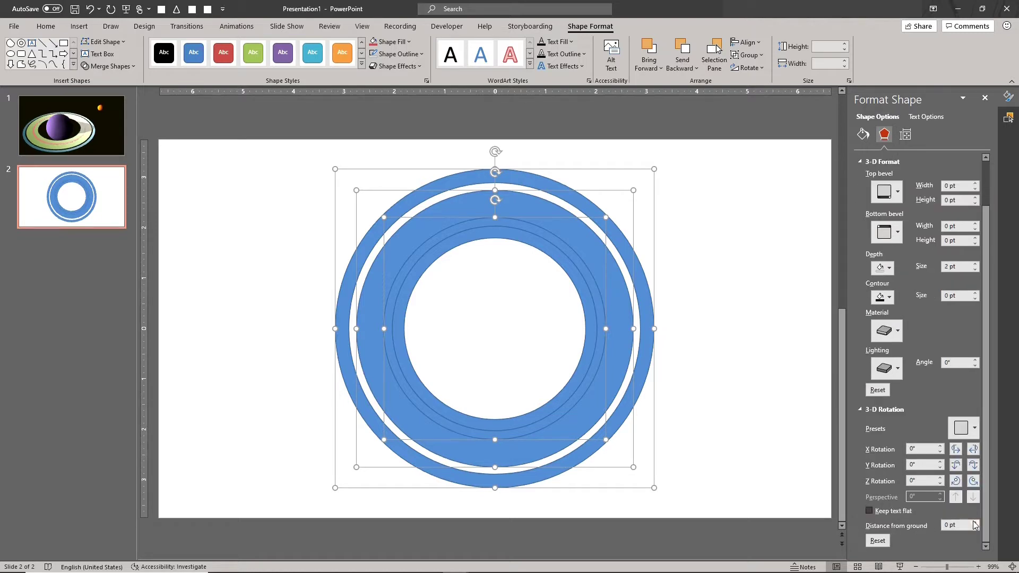
{"action": "left_click", "coordinate": [988, 186]}
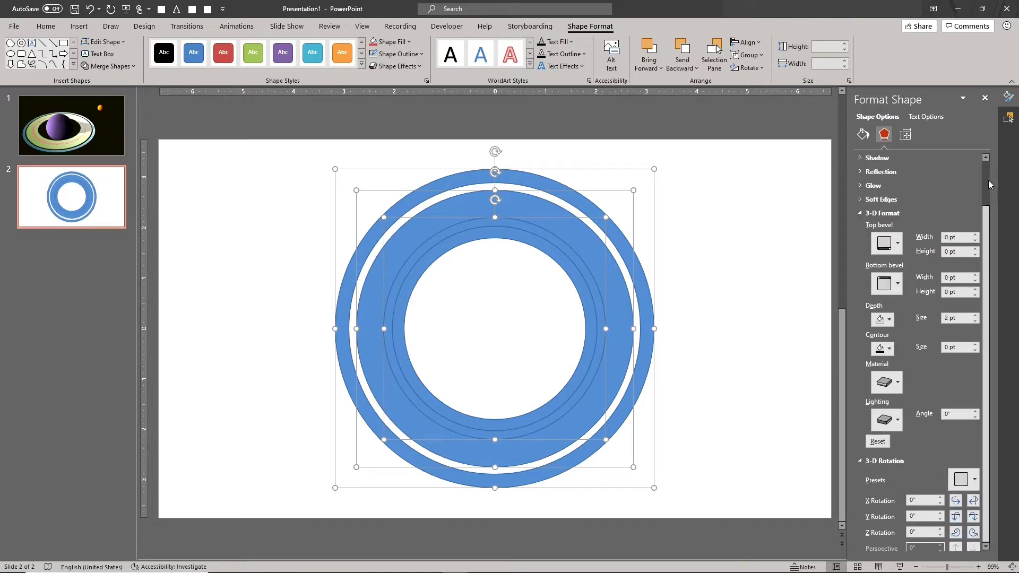
- Draw a circle about 6.31" in diameter that covers the three concentric rings
{"action": "left_click", "coordinate": [1009, 117]}
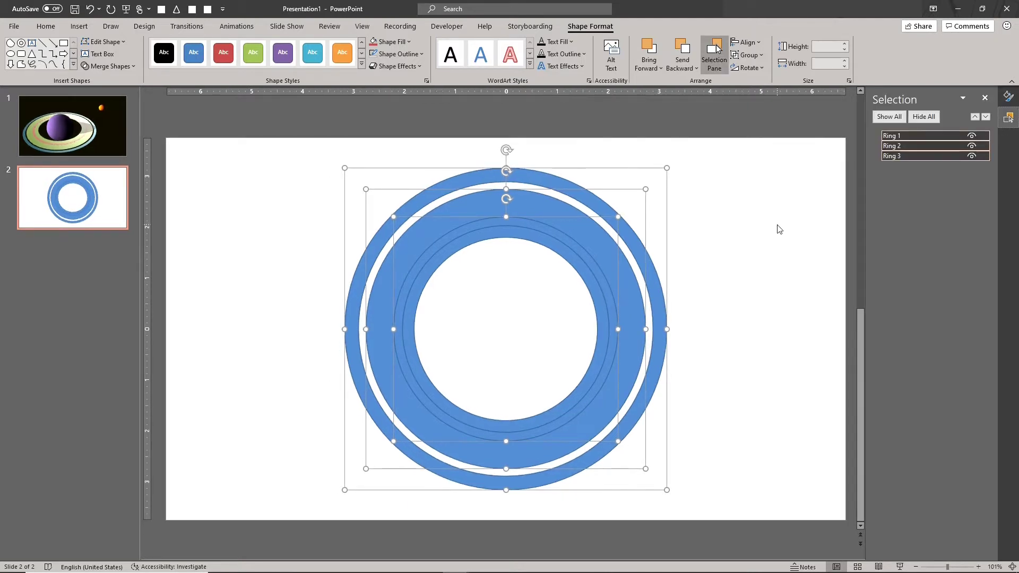
{"action": "left_click", "coordinate": [10, 54]}
{"action": "mouse_move", "coordinate": [326, 196]}
{"action": "left_mouse_down"}
{"action": "mouse_move", "coordinate": [376, 247]}
{"action": "mouse_move", "coordinate": [520, 335]}
{"action": "mouse_move", "coordinate": [603, 275]}
{"action": "mouse_move", "coordinate": [664, 251]}
{"action": "left_mouse_up"}
- Rename the large circle as Shadow and place it behind the rings in the stacking order
{"action": "left_click", "coordinate": [901, 136]}
{"action": "double_click", "coordinate": [895, 138]}
{"action": "type", "text": "Shadow"}
{"action": "key", "text": "Return"}
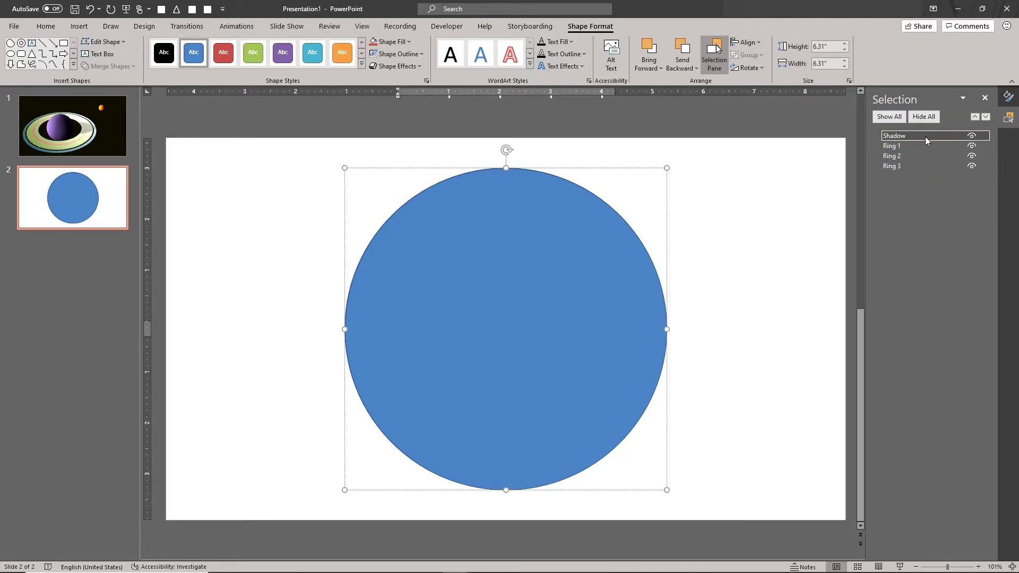
{"action": "left_click_drag", "start_coordinate": [928, 170], "coordinate": [928, 170]}
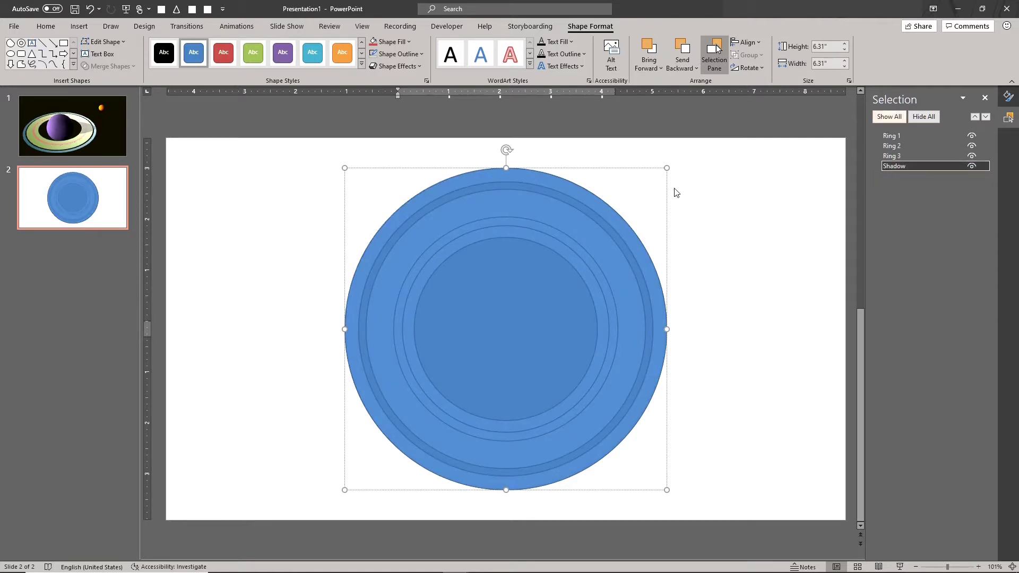
- Draw a circle about 2.33" in diameter centered inside the rings and name it Planet
{"action": "left_click", "coordinate": [10, 53]}
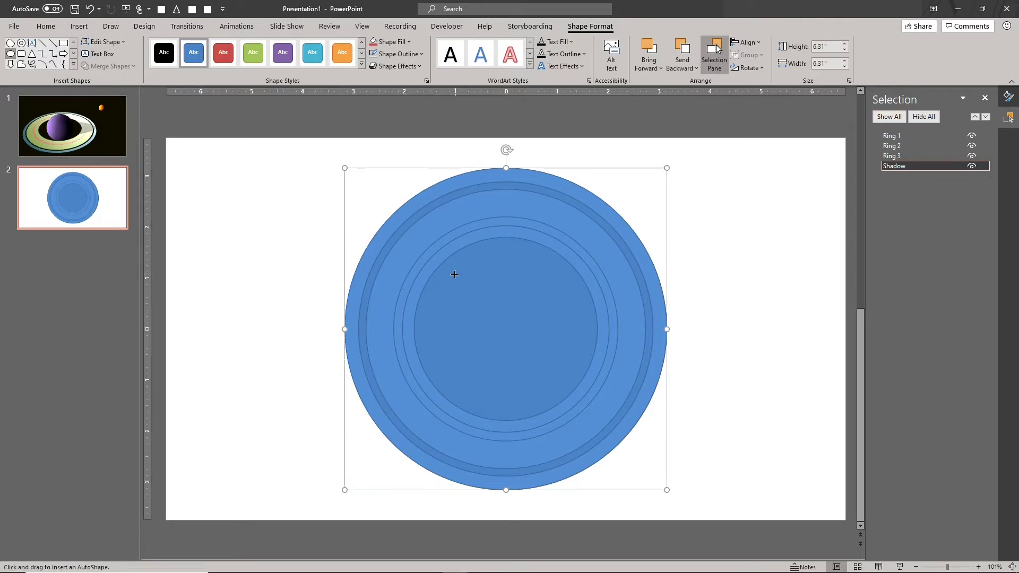
{"action": "mouse_move", "coordinate": [510, 329]}
{"action": "left_mouse_down"}
{"action": "mouse_move", "coordinate": [574, 357]}
{"action": "mouse_move", "coordinate": [543, 339]}
{"action": "left_mouse_up"}
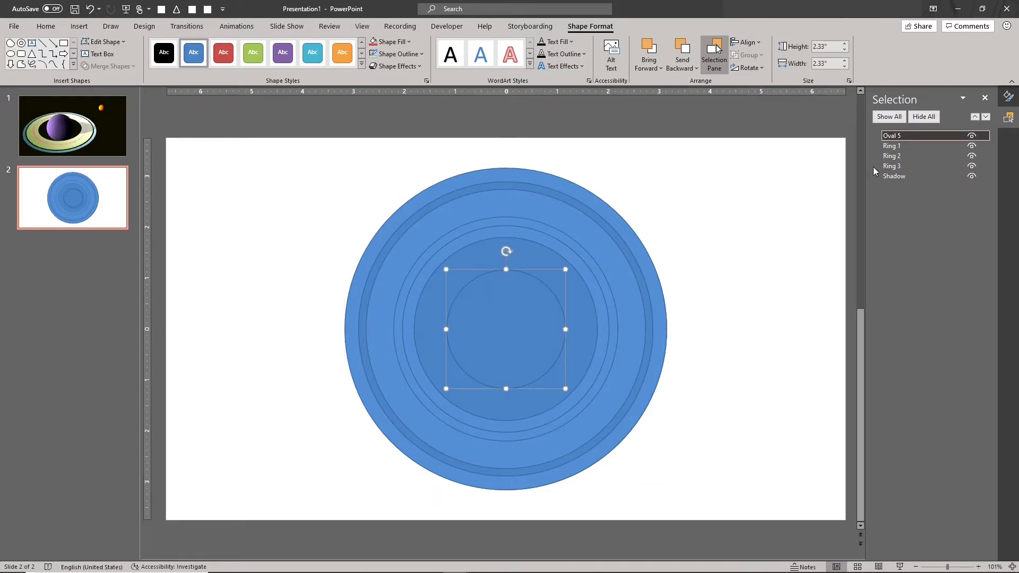
{"action": "double_click", "coordinate": [896, 136]}
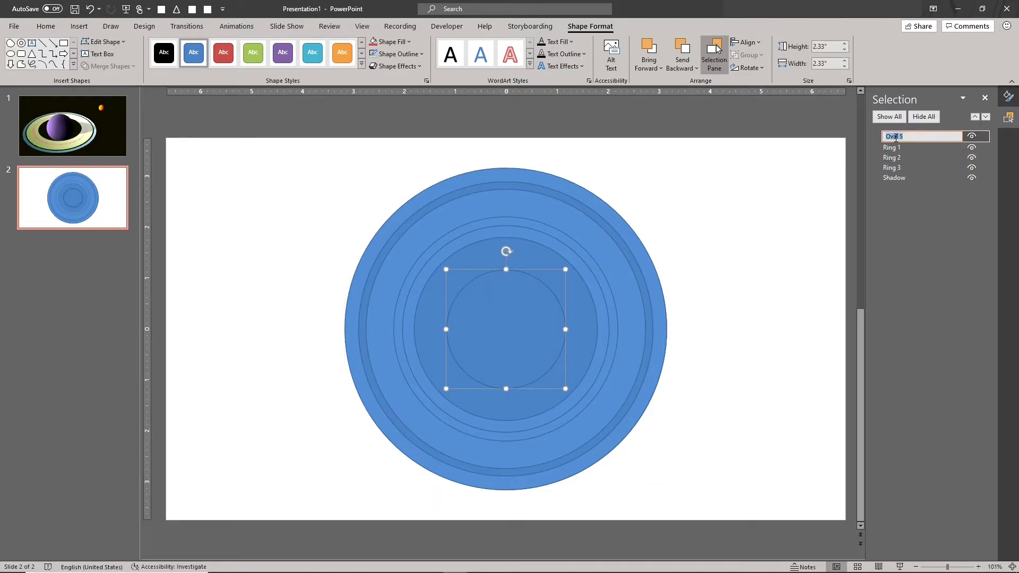
{"action": "type", "text": "Planet"}
{"action": "key", "text": "Return"}
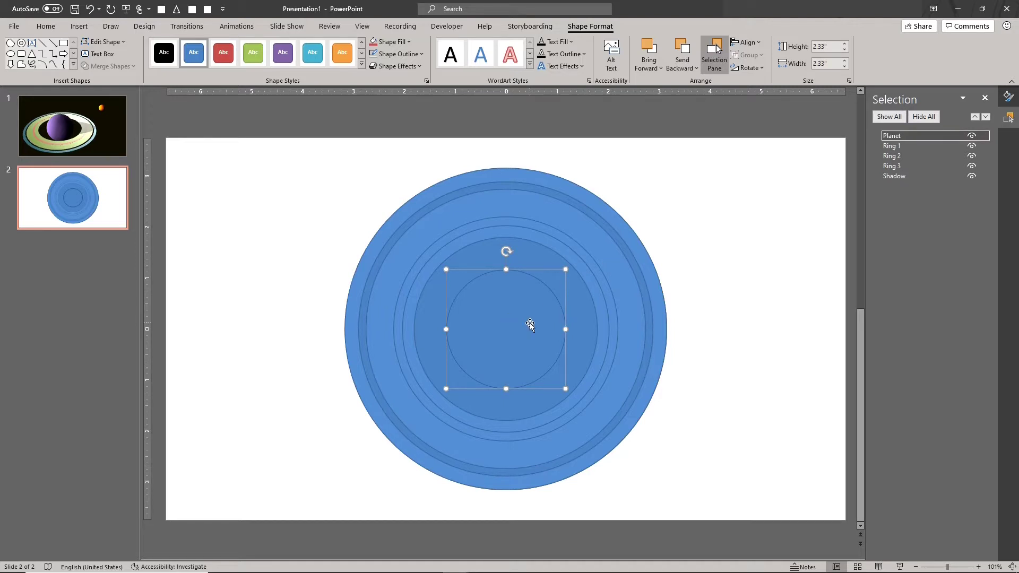
- Duplicate the Planet circle, place the copy in the slide's upper-right corner and rename it Moon
{"action": "key", "text": "ctrl+d"}
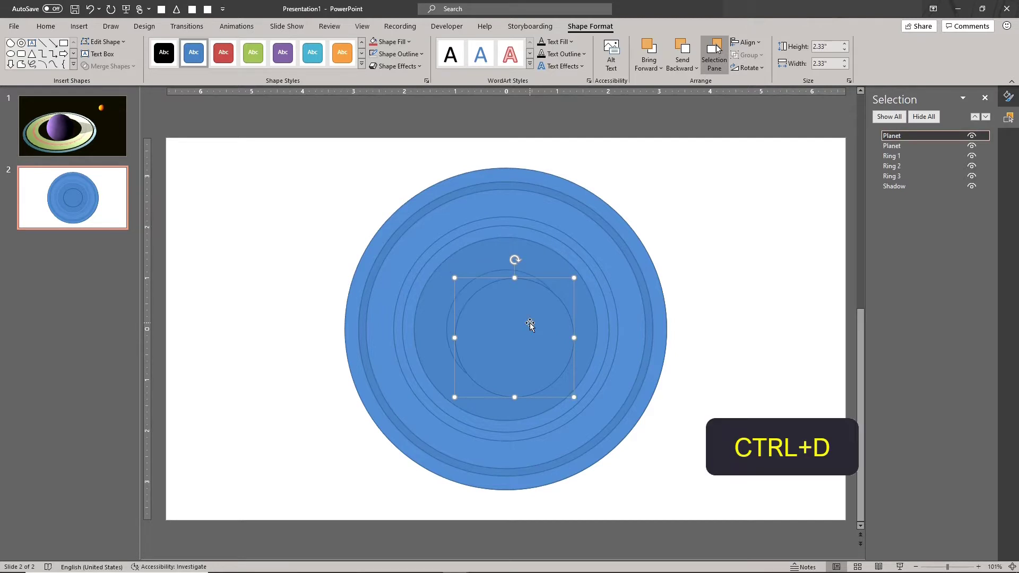
{"action": "left_click_drag", "start_coordinate": [530, 325], "coordinate": [776, 220]}
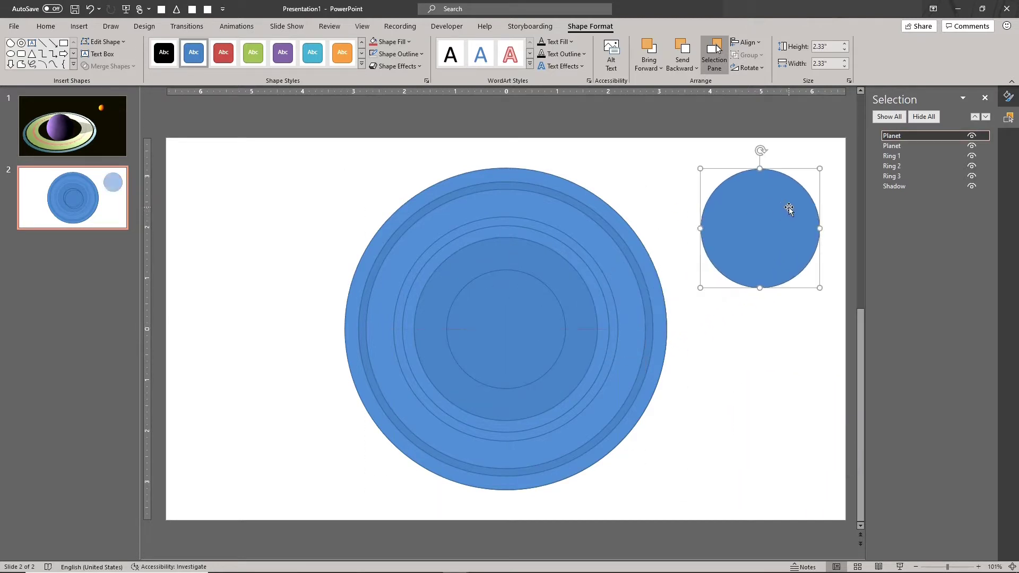
{"action": "double_click", "coordinate": [892, 136]}
{"action": "double_click", "coordinate": [892, 136]}
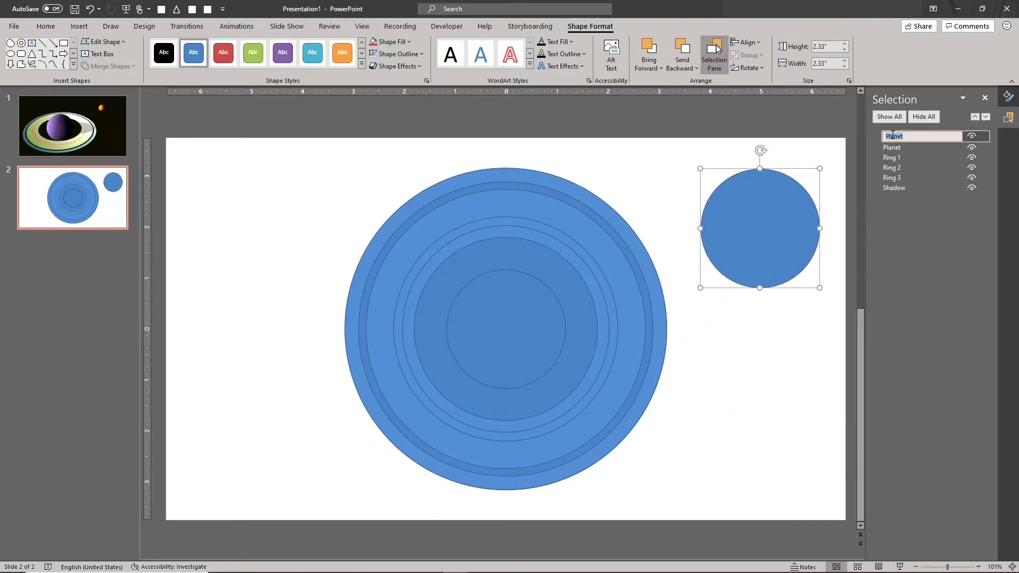
{"action": "type", "text": "Moon"}
{"action": "key", "text": "Return"}
- Shrink the Moon circle to 1" and shift it slightly left, closer to the rings
{"action": "left_click_drag", "start_coordinate": [701, 287], "coordinate": [768, 218]}
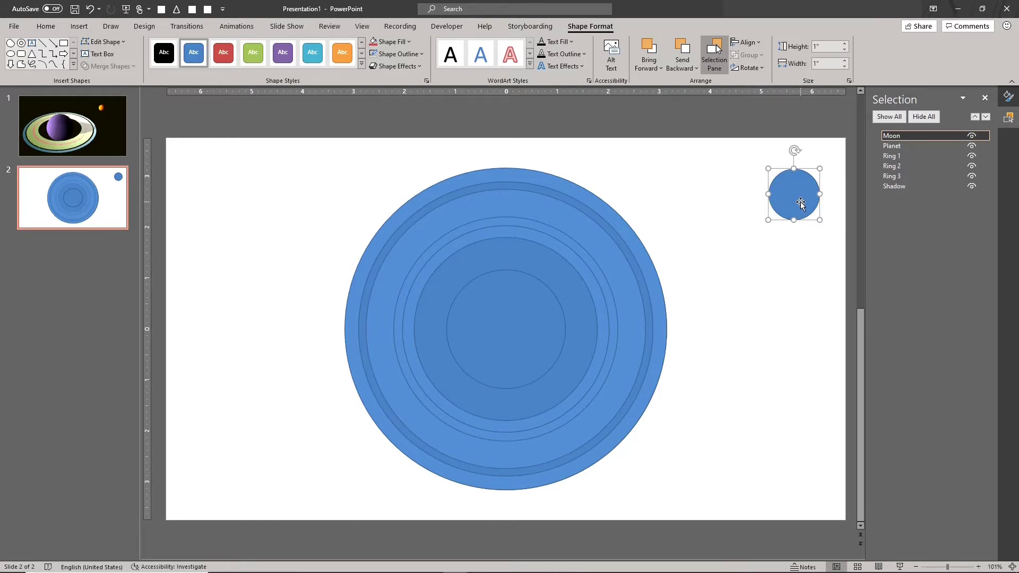
{"action": "left_click_drag", "start_coordinate": [801, 203], "coordinate": [736, 204]}
- Apply an Angle top bevel with a height of 100 pt to both the Planet and Moon circles
{"action": "left_click", "coordinate": [510, 317]}
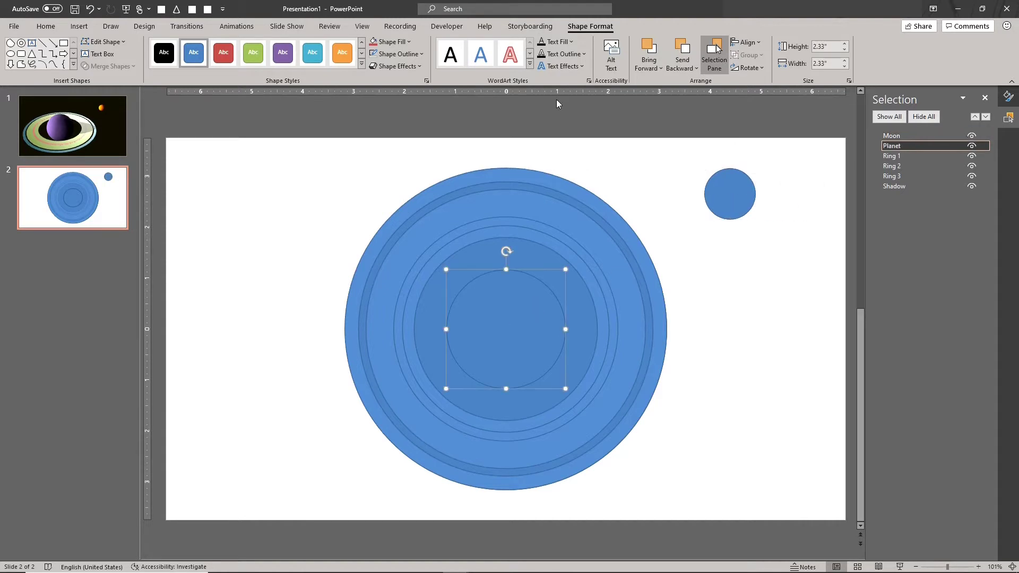
{"action": "left_click", "coordinate": [1008, 97]}
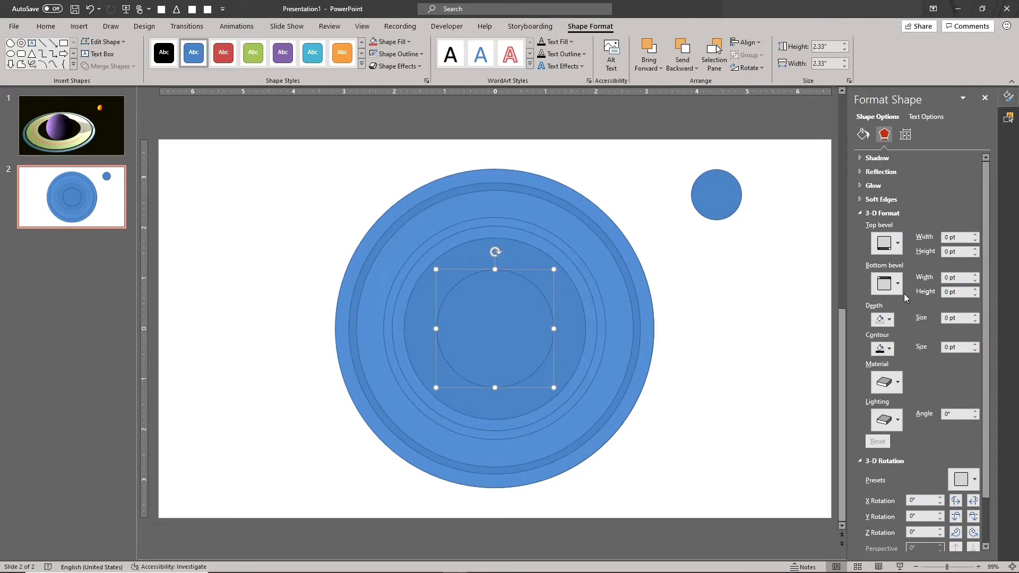
{"action": "left_click", "coordinate": [885, 245]}
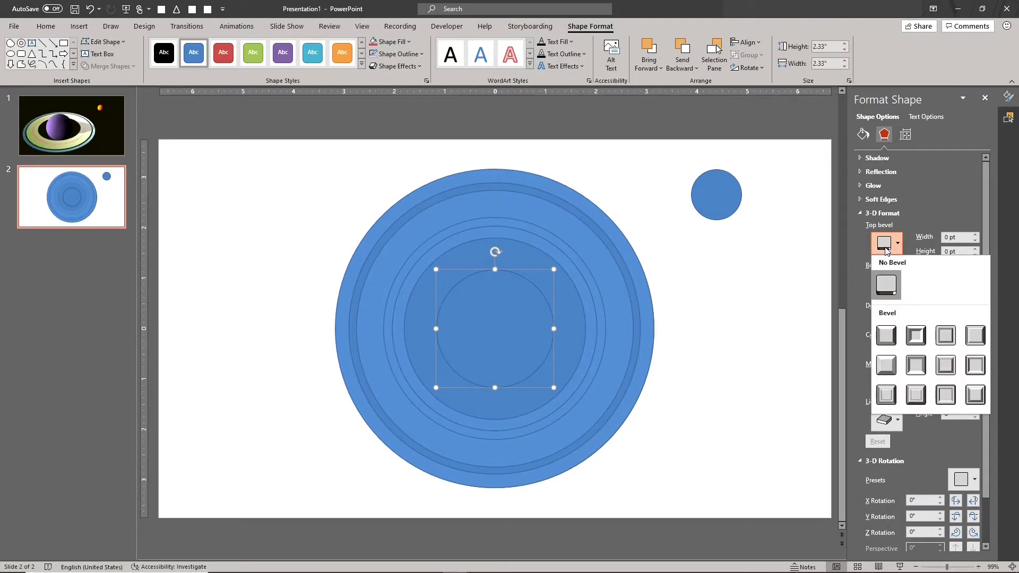
{"action": "left_click", "coordinate": [737, 206]}
{"action": "left_click", "coordinate": [733, 202], "text": "shift"}
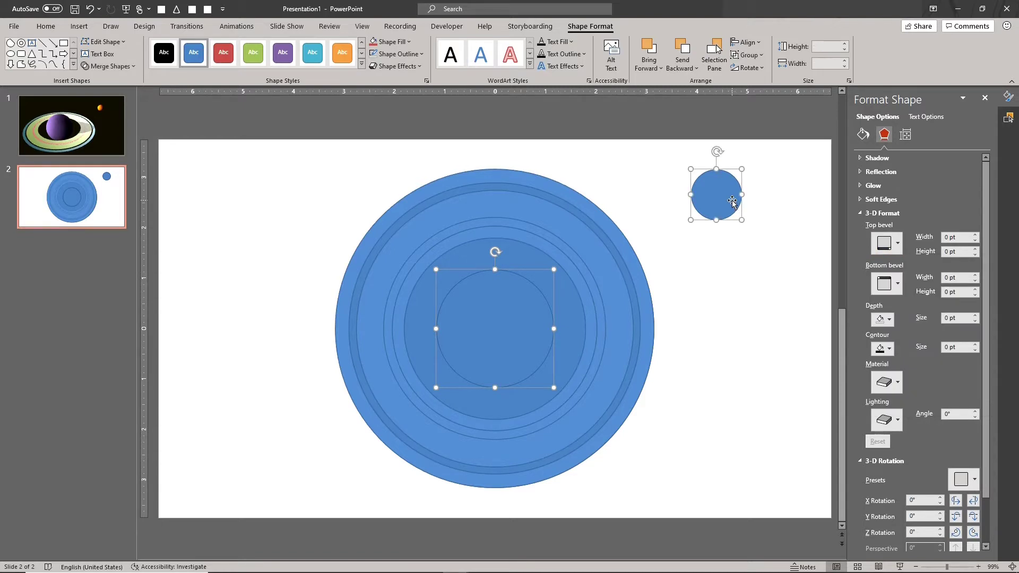
{"action": "left_click", "coordinate": [884, 244]}
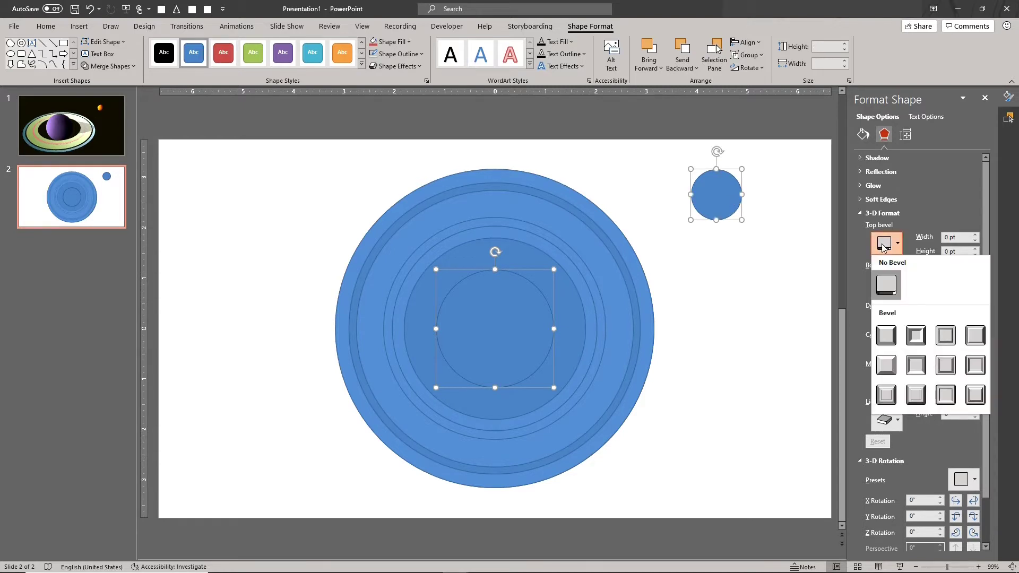
{"action": "left_click", "coordinate": [889, 367]}
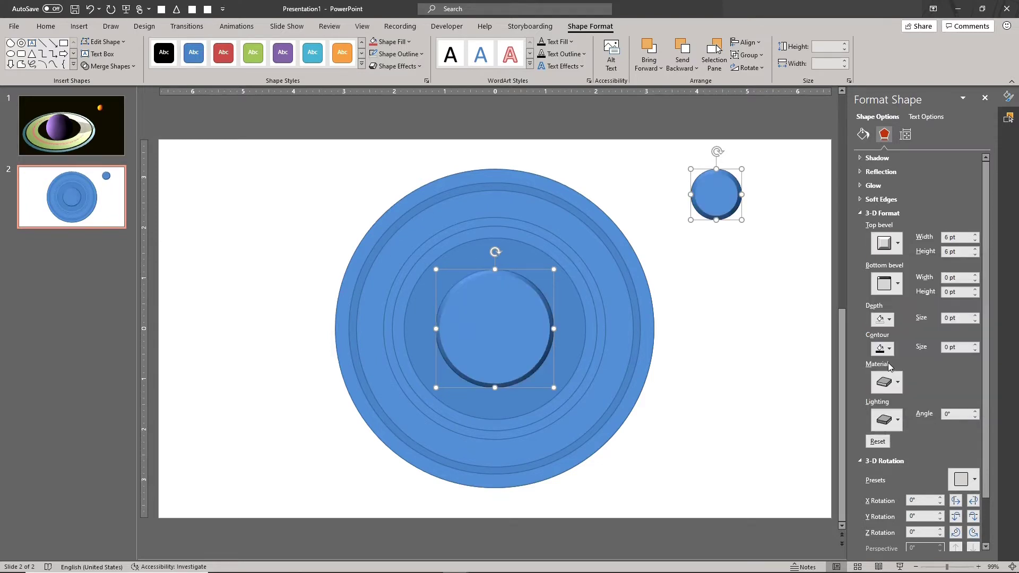
{"action": "double_click", "coordinate": [946, 251]}
{"action": "type", "text": "100"}
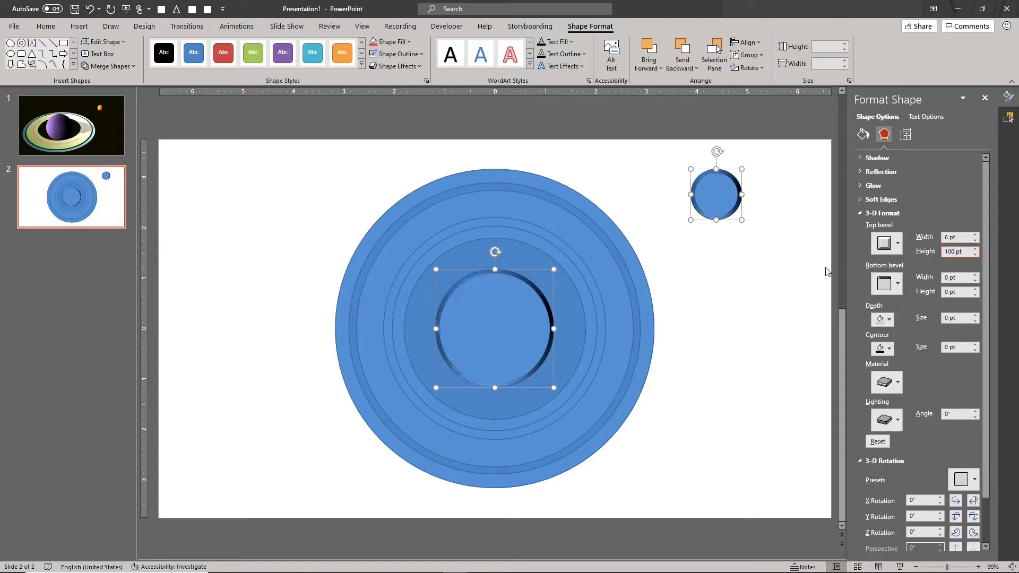
{"action": "left_click", "coordinate": [723, 263]}
- Set the Planet's top bevel width to 84 pt so the bevel reaches its center
{"action": "left_click", "coordinate": [489, 323]}
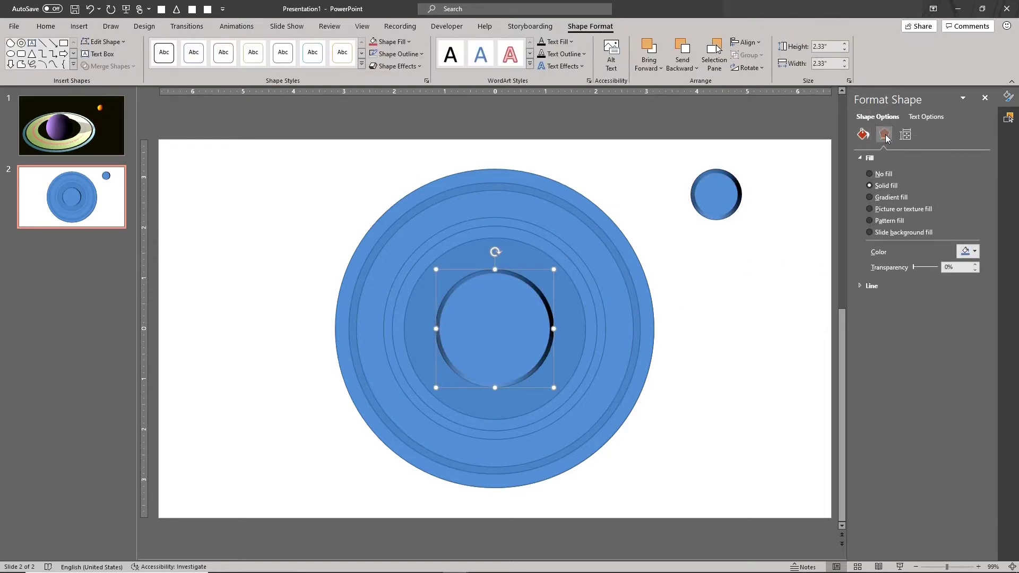
{"action": "left_click", "coordinate": [884, 135]}
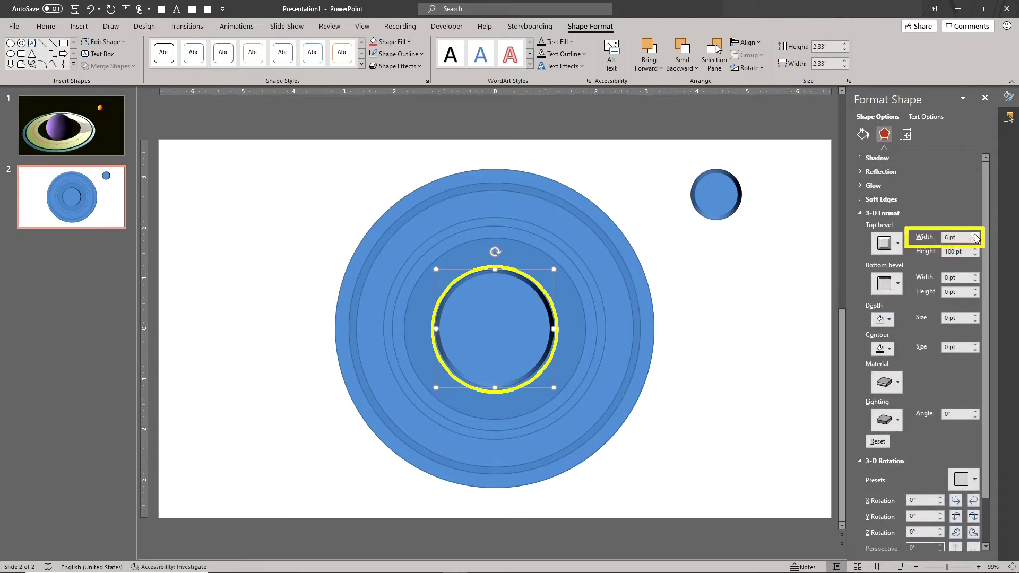
{"action": "left_click", "coordinate": [947, 239]}
{"action": "type", "text": "100"}
{"action": "key", "text": "Return"}
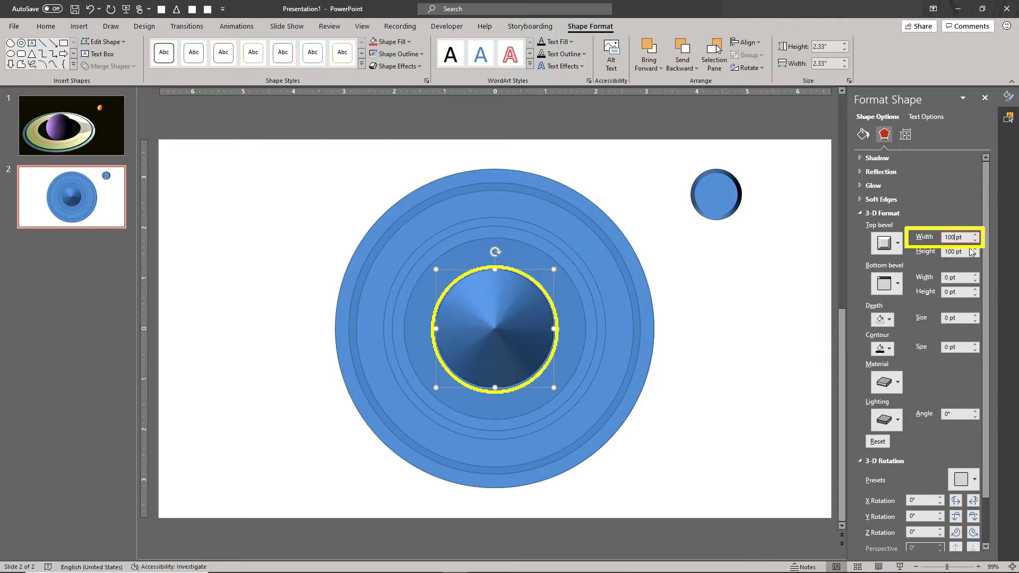
{"action": "left_click", "coordinate": [975, 240]}
{"action": "left_click_drag", "start_coordinate": [975, 240], "coordinate": [975, 243]}
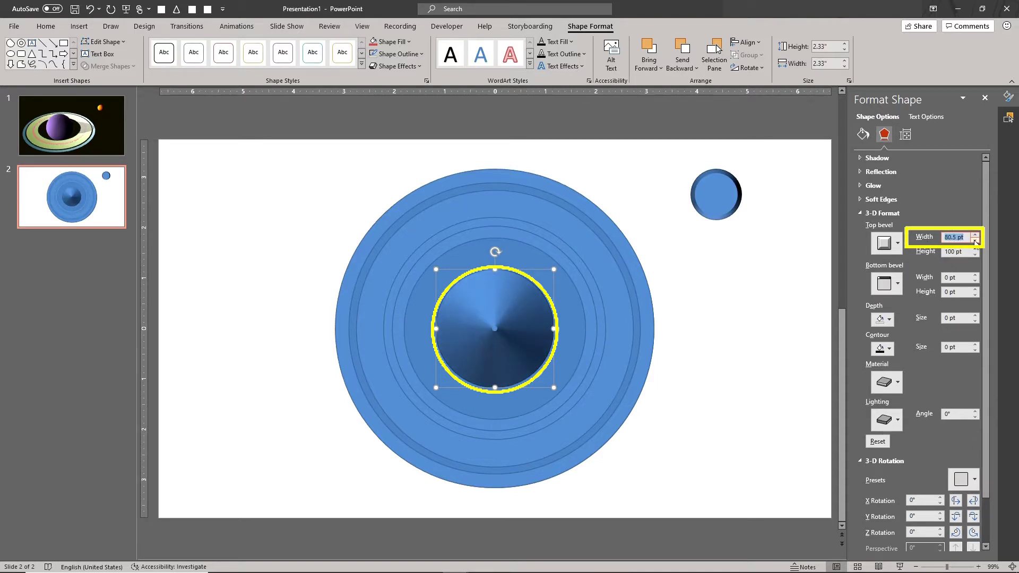
{"action": "left_click", "coordinate": [975, 237]}
{"action": "left_click", "coordinate": [975, 235]}
- Set the Moon's top bevel width to 36 pt so the bevel reaches its center
{"action": "left_click", "coordinate": [721, 209]}
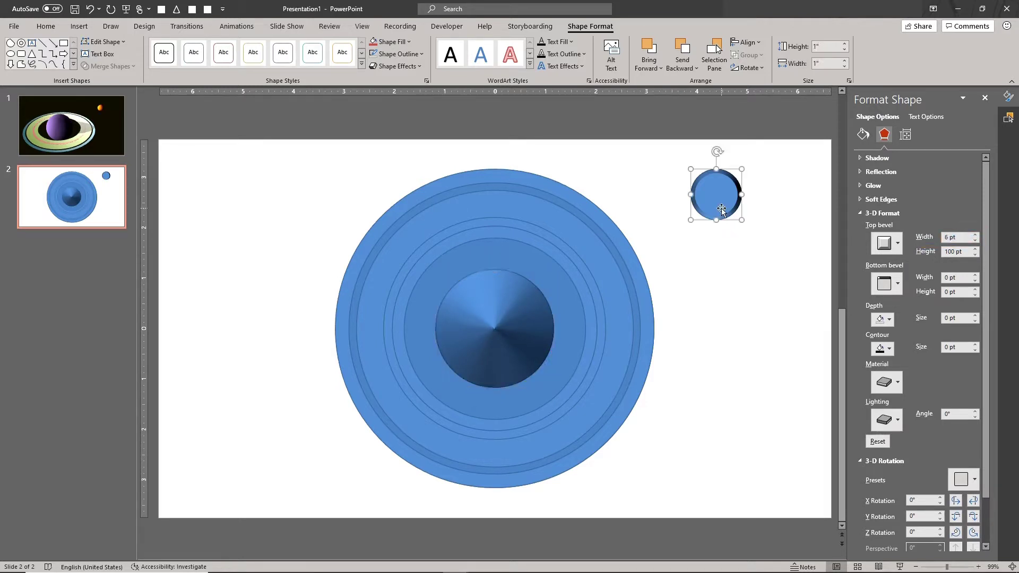
{"action": "double_click", "coordinate": [947, 238]}
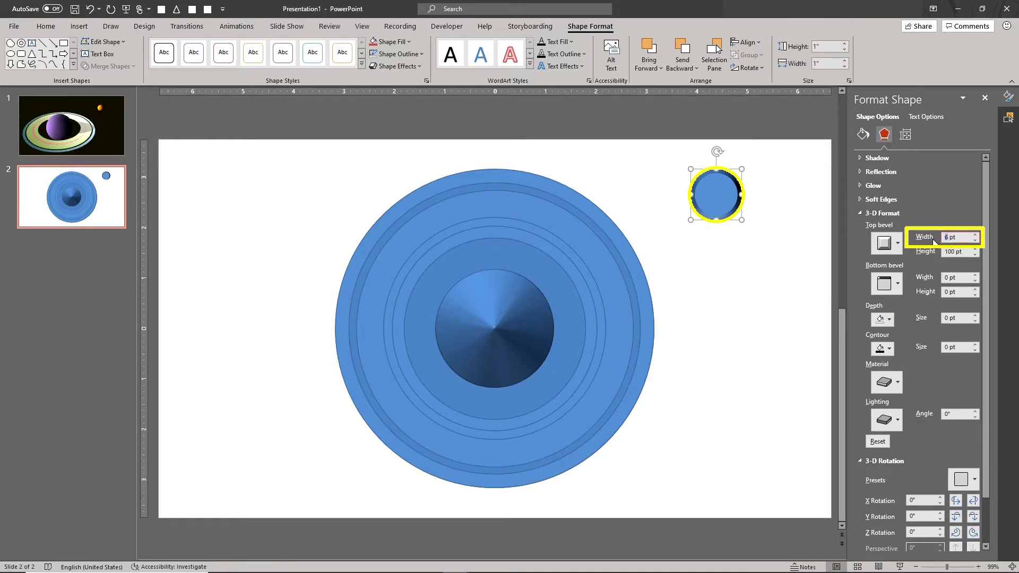
{"action": "type", "text": "20"}
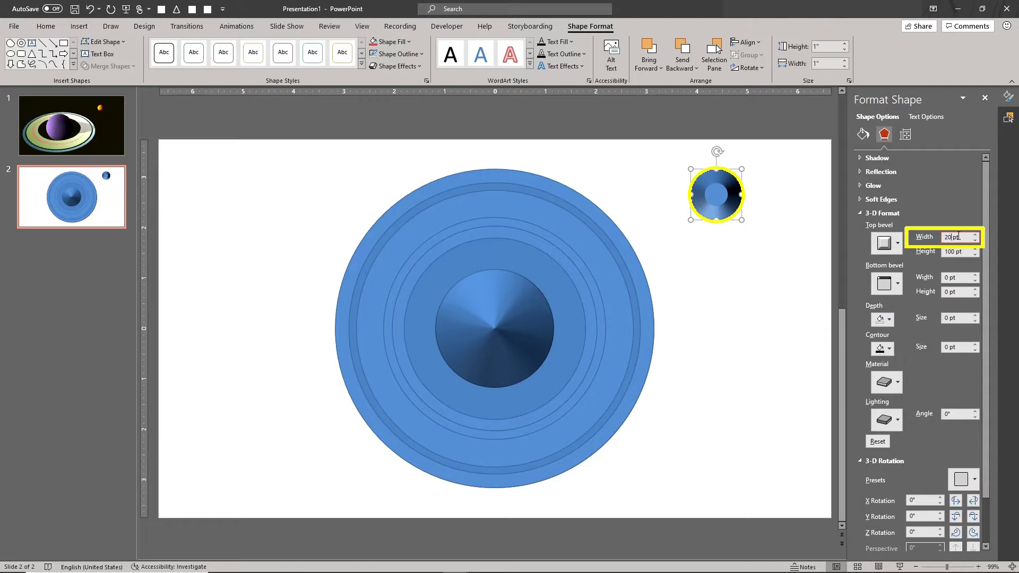
{"action": "left_click", "coordinate": [975, 235]}
{"action": "left_click_drag", "start_coordinate": [974, 236], "coordinate": [975, 236]}
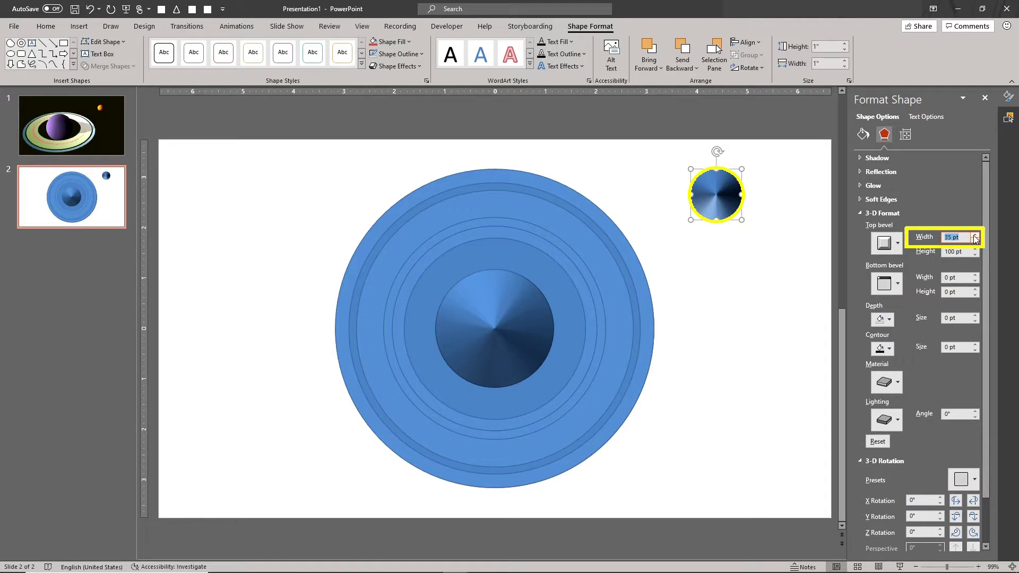
{"action": "left_click", "coordinate": [975, 235]}
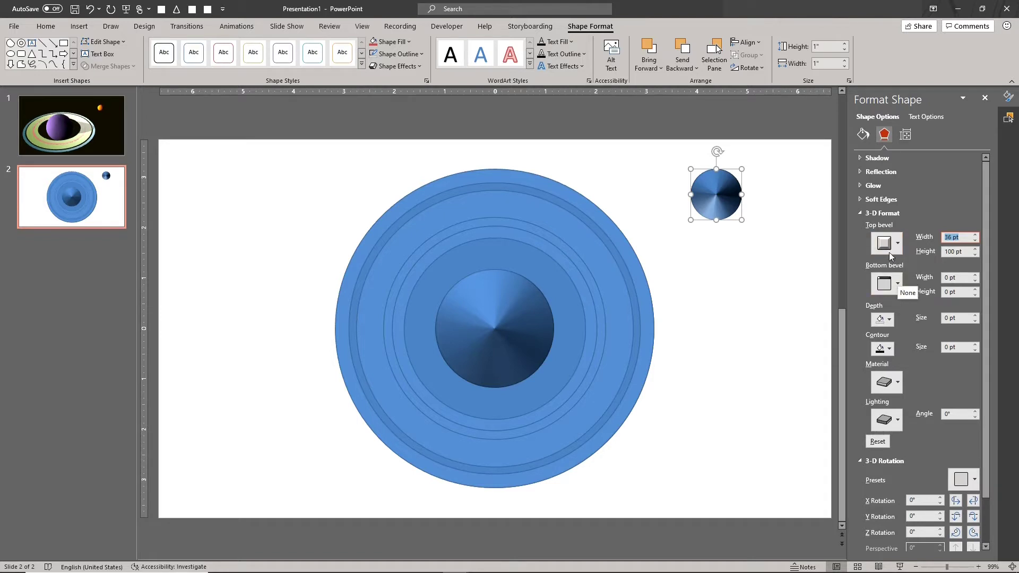
- Change the top bevel type of both the Planet and the Moon to Round
{"action": "left_click", "coordinate": [465, 324], "text": "shift"}
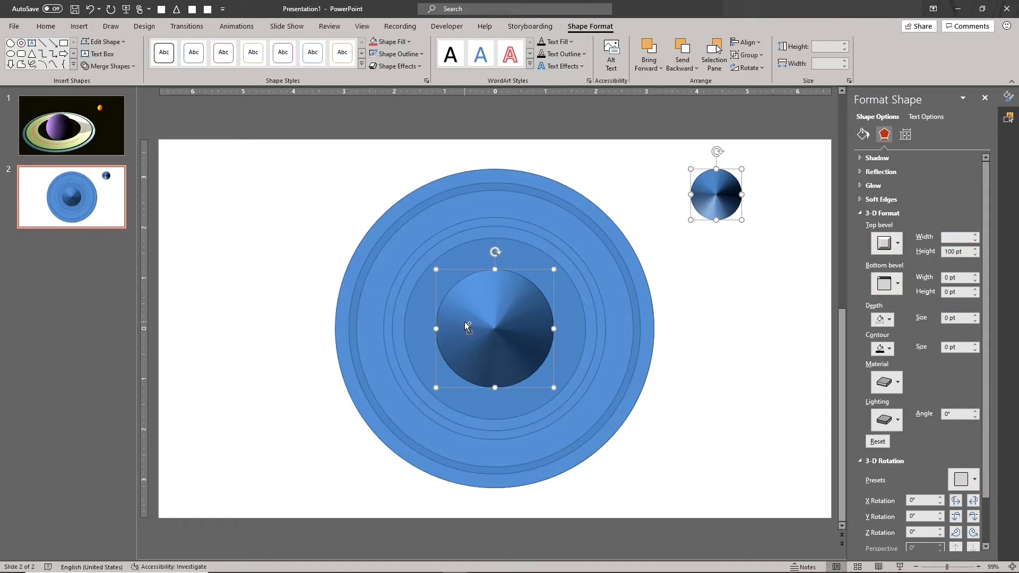
{"action": "left_click", "coordinate": [885, 244]}
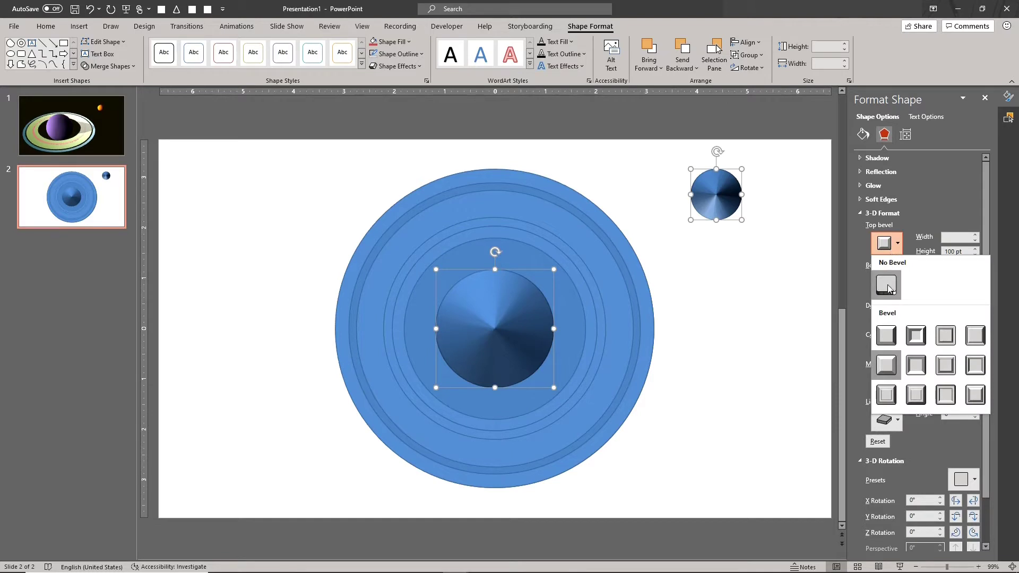
{"action": "left_click", "coordinate": [890, 333]}
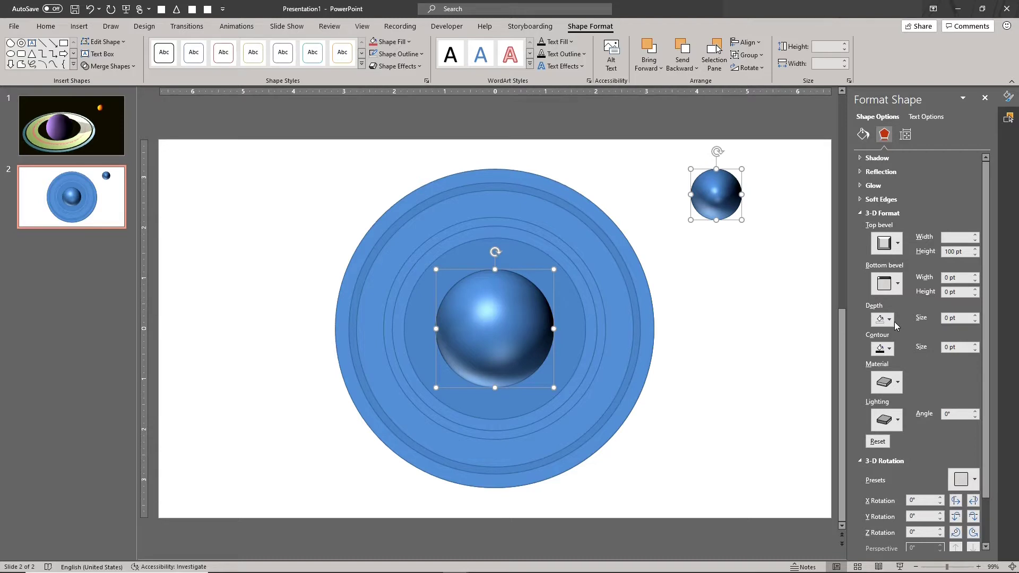
{"action": "left_click", "coordinate": [617, 326]}
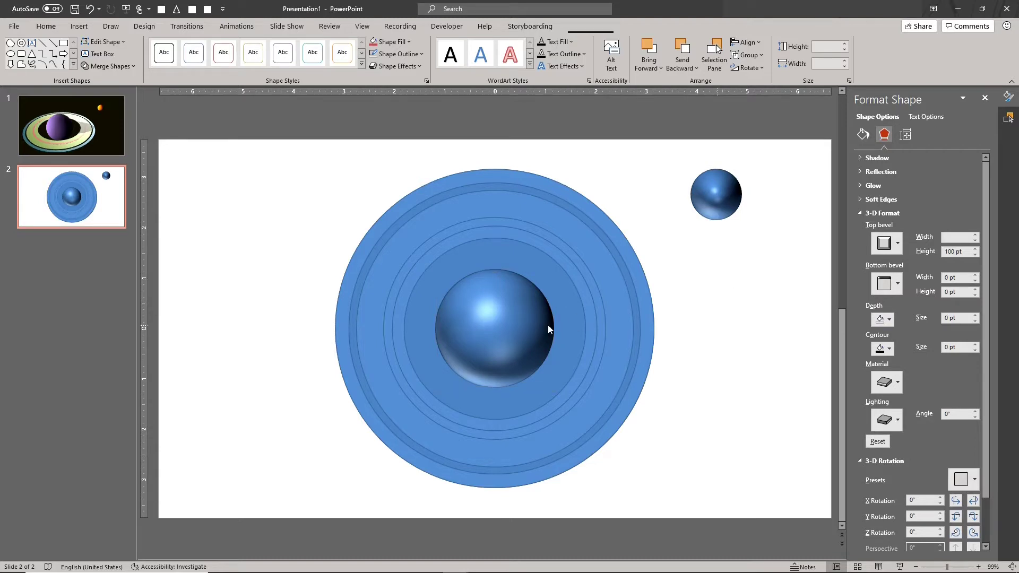
- Copy the Planet's 84 pt top bevel width into its top bevel height and its bottom bevel width and height
{"action": "left_click", "coordinate": [530, 328]}
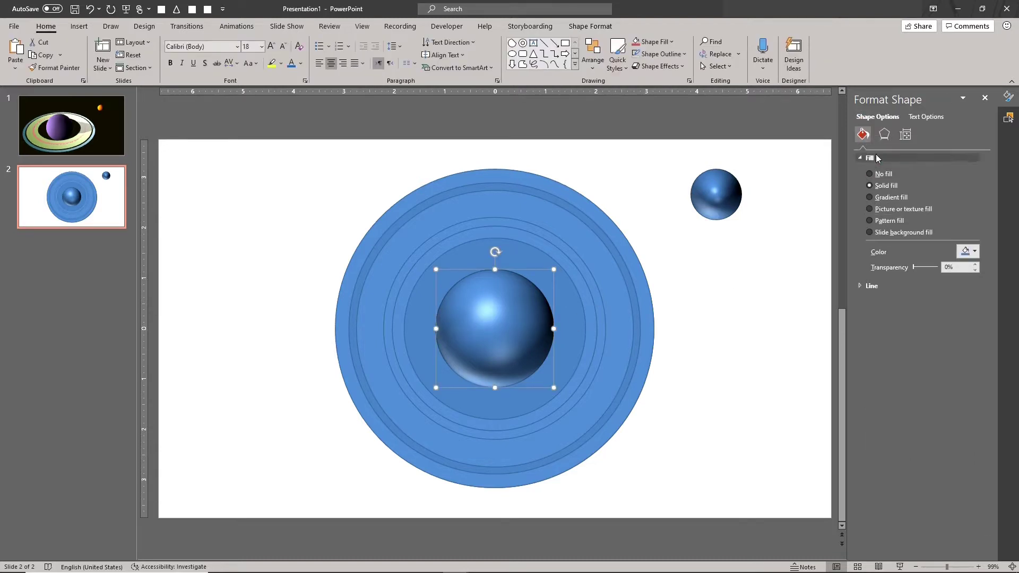
{"action": "left_click", "coordinate": [884, 135]}
{"action": "double_click", "coordinate": [950, 237]}
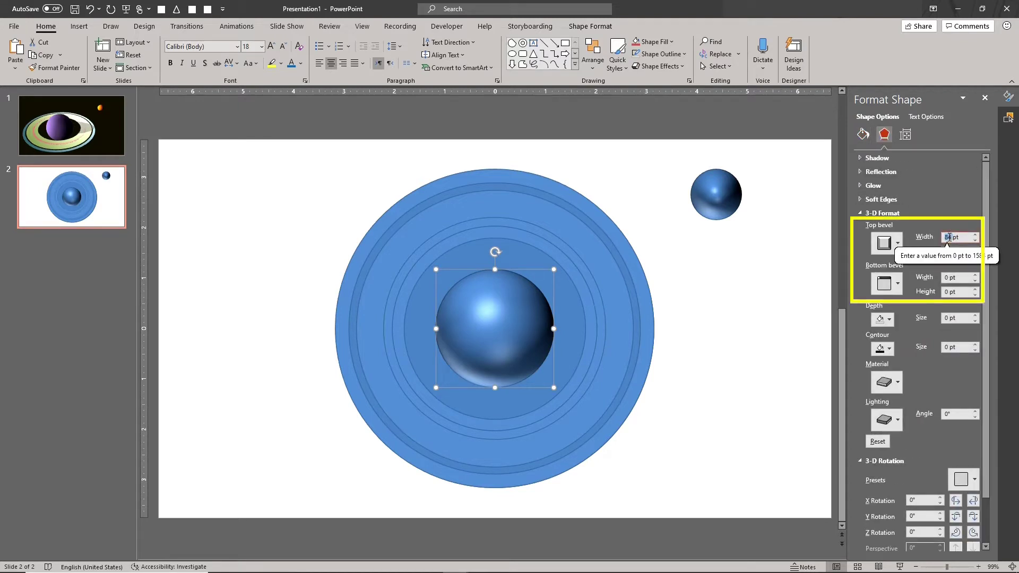
{"action": "key", "text": "ctrl+c"}
{"action": "double_click", "coordinate": [948, 252]}
{"action": "key", "text": "ctrl+v"}
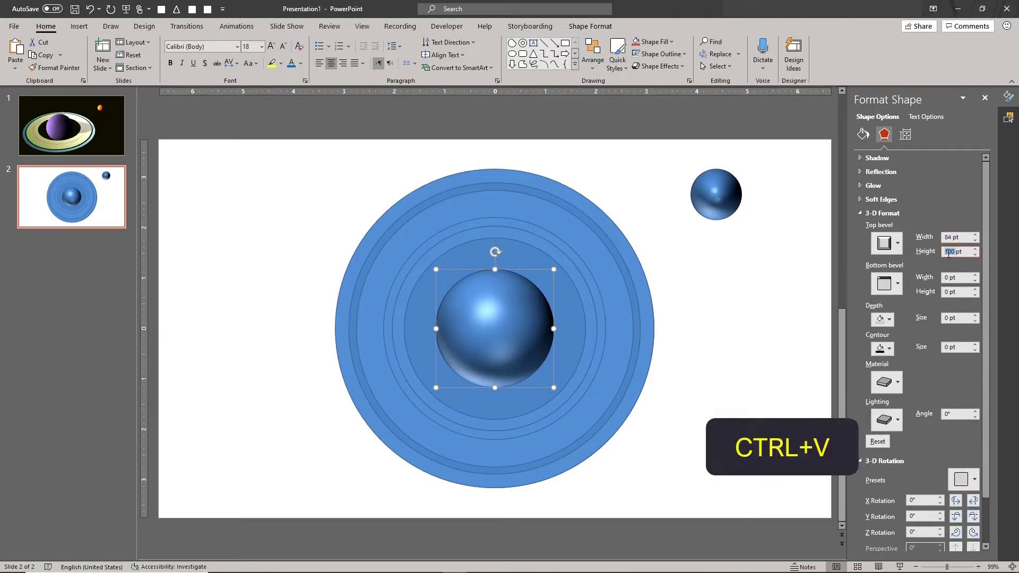
{"action": "double_click", "coordinate": [947, 277]}
{"action": "key", "text": "ctrl+v"}
{"action": "double_click", "coordinate": [948, 291]}
{"action": "key", "text": "ctrl+v"}
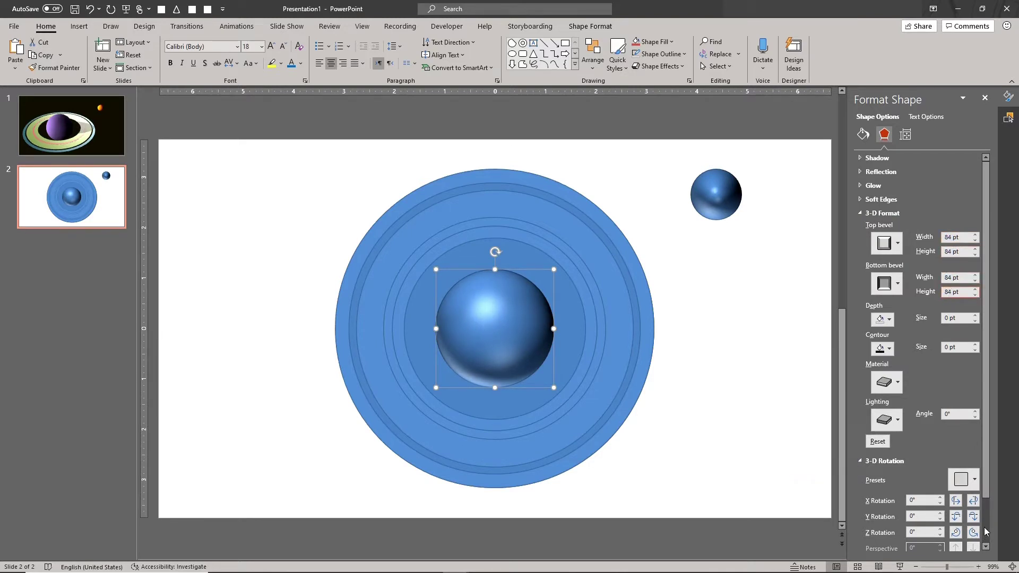
- Set the Planet's 3-D rotation distance from ground to 84 pt
{"action": "scroll", "coordinate": [971, 528], "scroll_direction": "down", "scroll_amount": 1}
{"action": "double_click", "coordinate": [945, 525]}
{"action": "key", "text": "ctrl+v"}
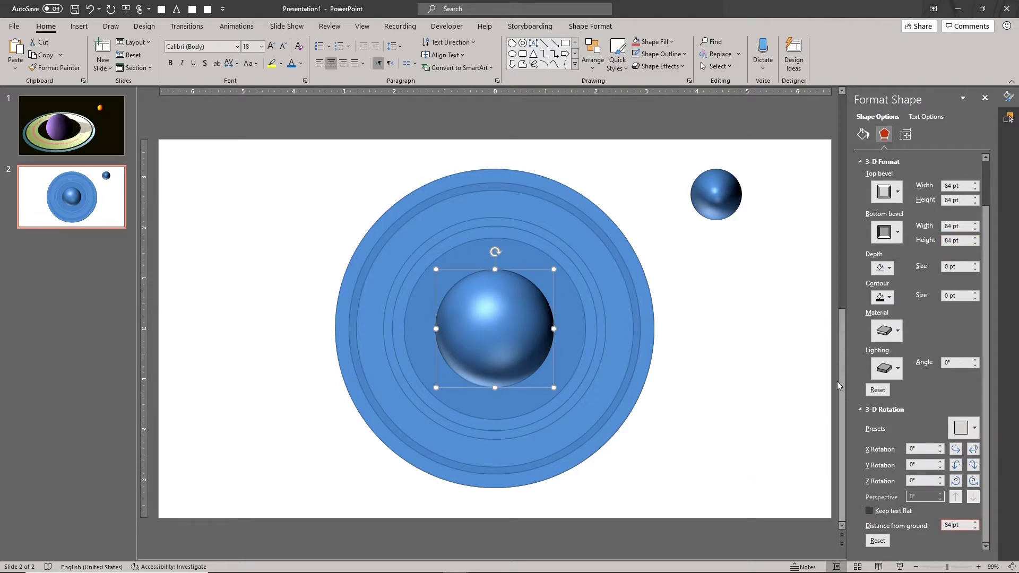
- Copy the Moon's 36 pt top bevel width into its top bevel height and its bottom bevel width and height
{"action": "left_click", "coordinate": [725, 202]}
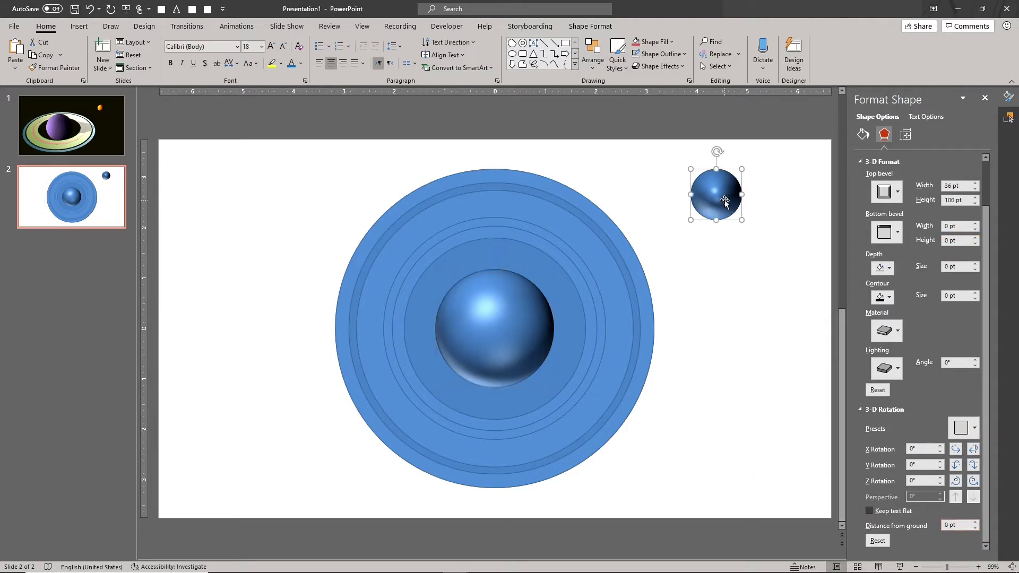
{"action": "double_click", "coordinate": [948, 186]}
{"action": "key", "text": "ctrl+c"}
{"action": "left_click", "coordinate": [948, 200]}
{"action": "key", "text": "ctrl+v"}
{"action": "key", "text": "Tab"}
{"action": "key", "text": "Tab"}
{"action": "key", "text": "ctrl+v"}
{"action": "key", "text": "Tab"}
{"action": "key", "text": "ctrl+v"}
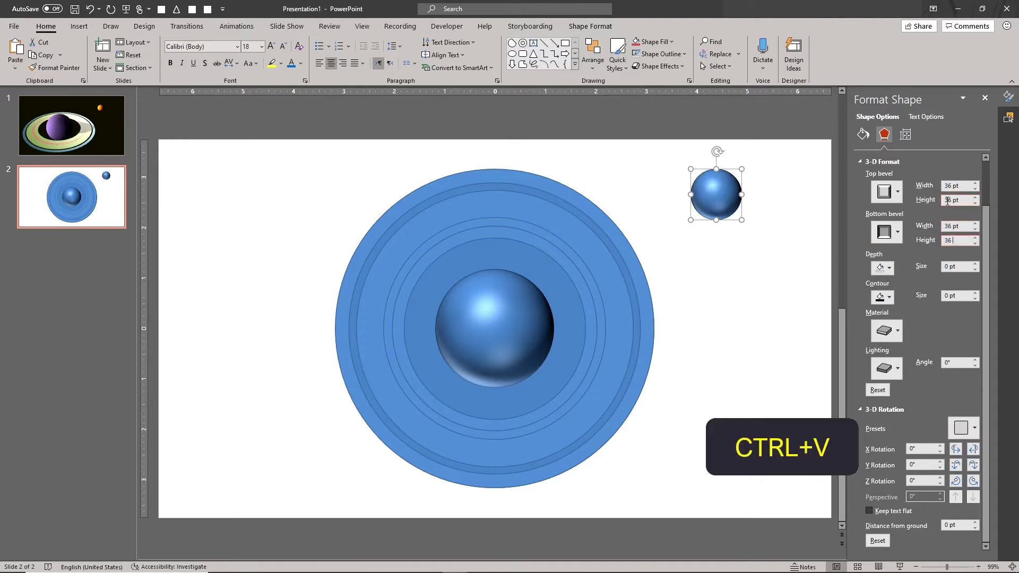
{"action": "key", "text": "Tab"}
- Set the Moon's 3-D rotation distance from ground to 36 pt
{"action": "left_click", "coordinate": [948, 525]}
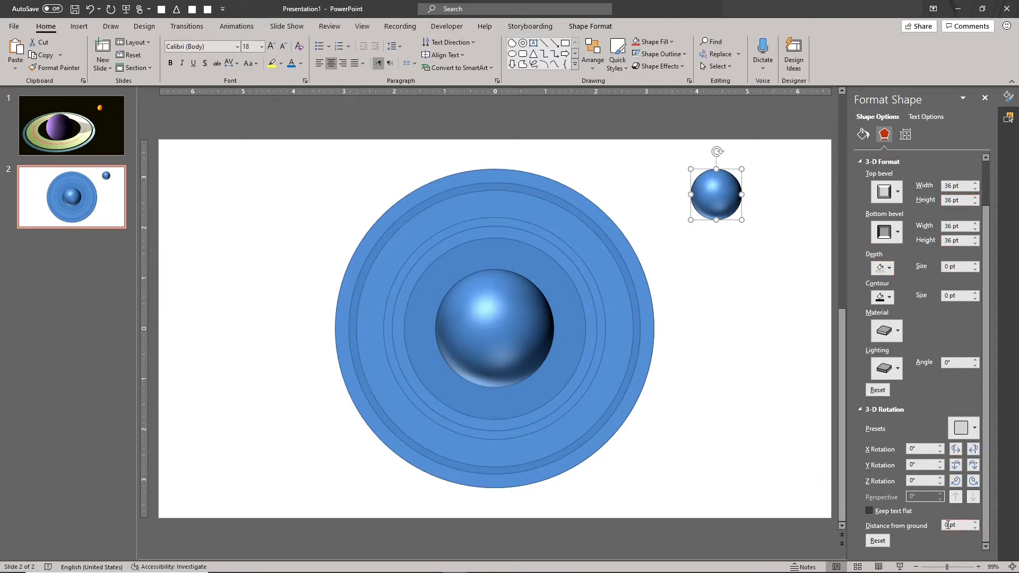
{"action": "key", "text": "ctrl+v"}
{"action": "left_click", "coordinate": [735, 376]}
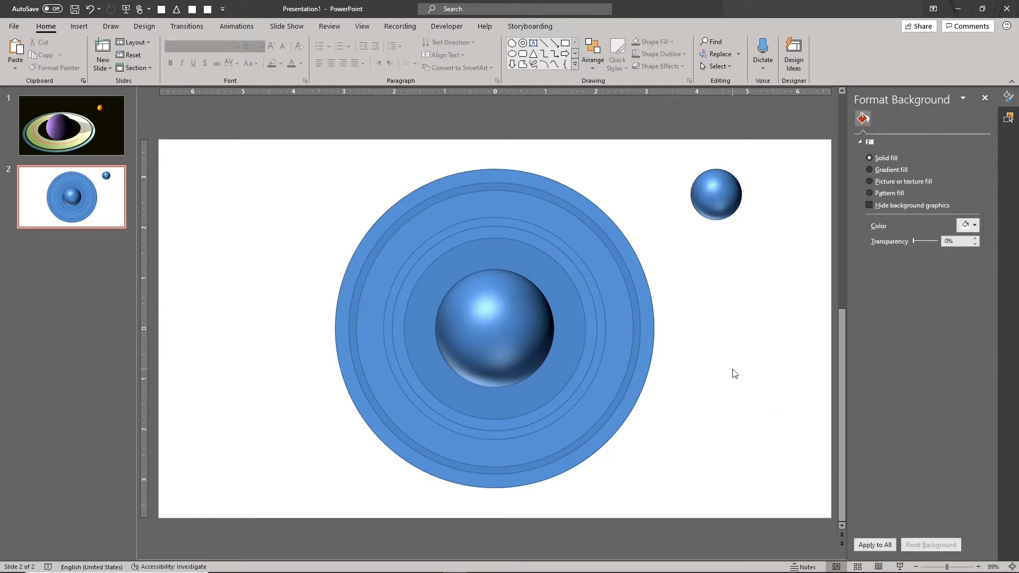
- Fill the Moon with the theme's orange accent color and the Planet with a darker shade of that orange
{"action": "left_click", "coordinate": [716, 191]}
{"action": "left_click", "coordinate": [668, 42]}
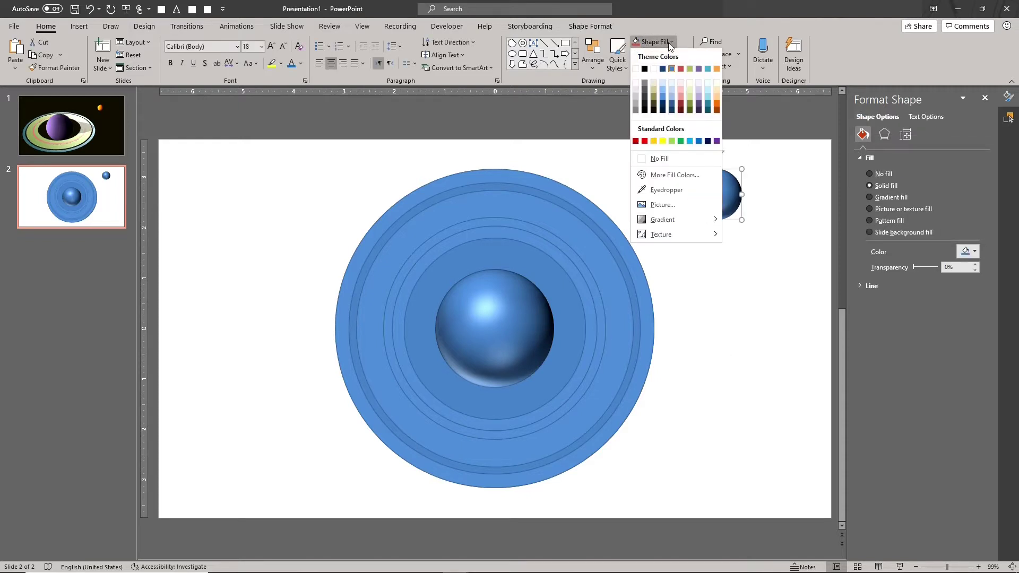
{"action": "left_click", "coordinate": [717, 70]}
{"action": "left_click", "coordinate": [494, 292]}
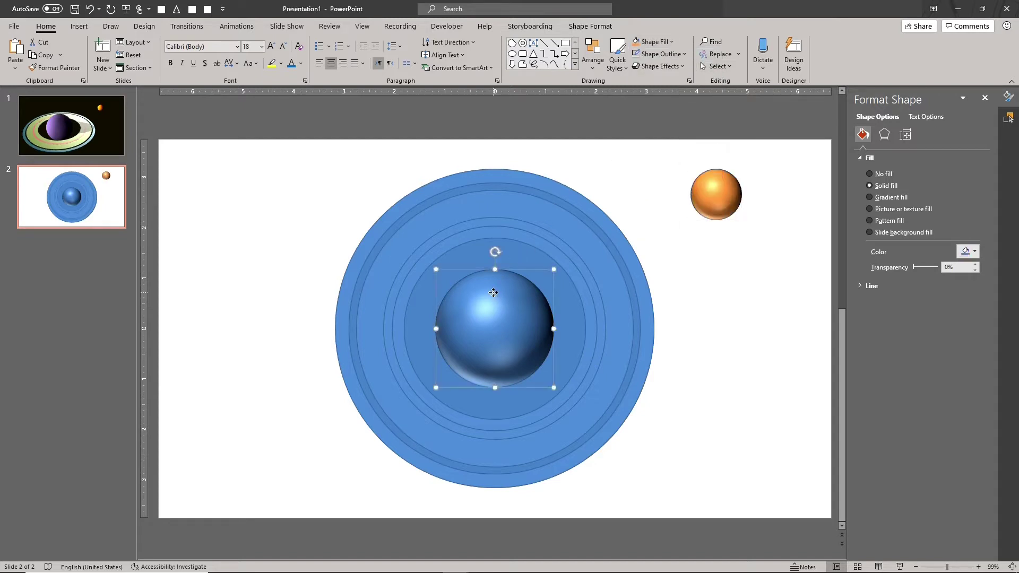
{"action": "left_click", "coordinate": [645, 42]}
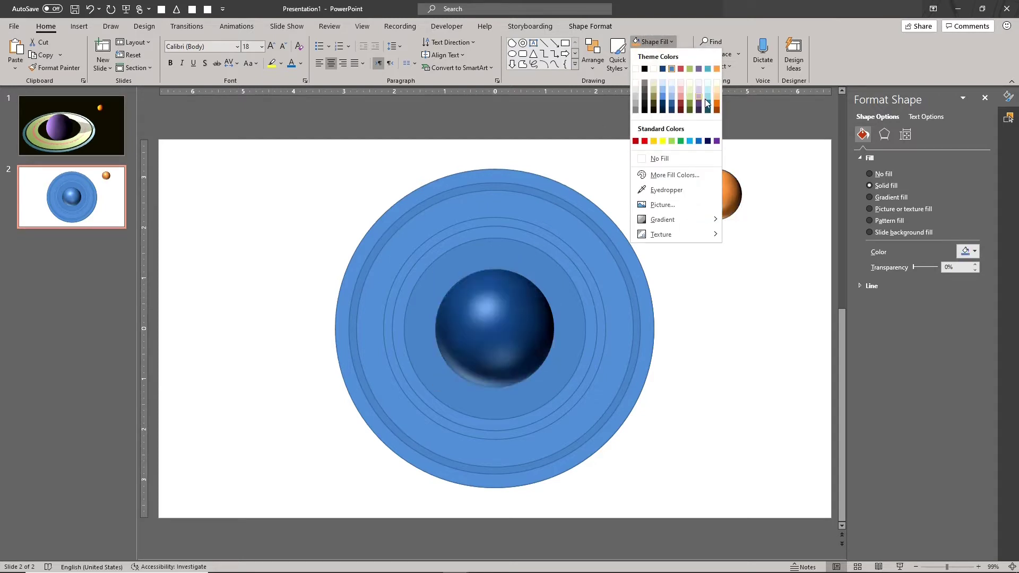
{"action": "left_click", "coordinate": [716, 108]}
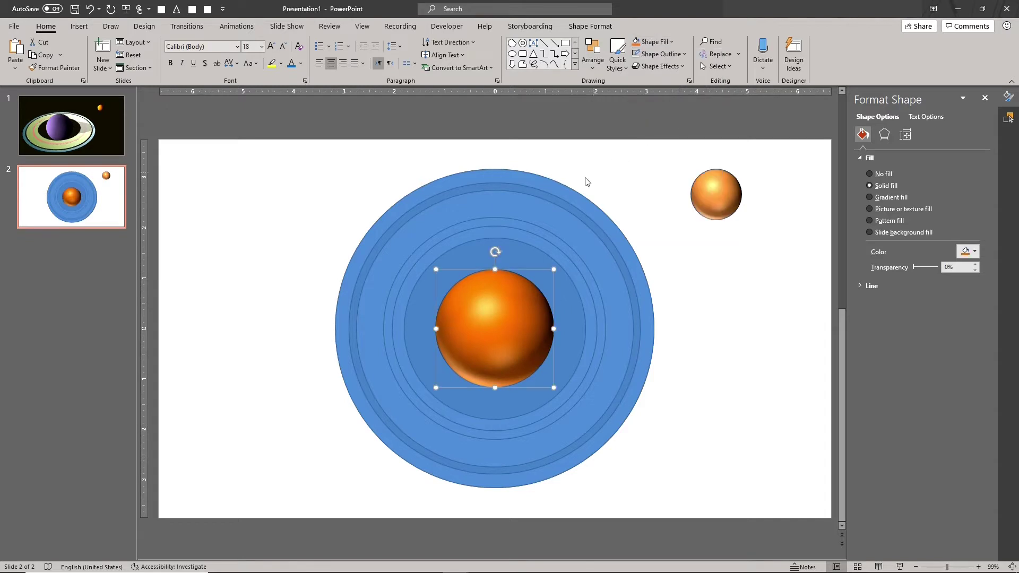
- Fill the outermost ring with the theme's aqua accent color
{"action": "left_click", "coordinate": [568, 192]}
{"action": "left_click", "coordinate": [656, 43]}
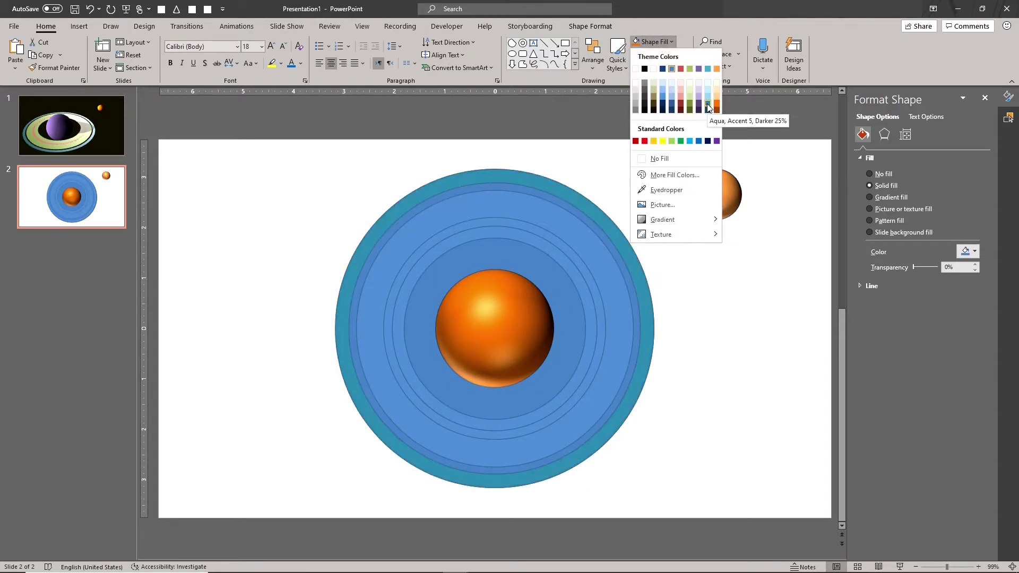
{"action": "left_click", "coordinate": [707, 69]}
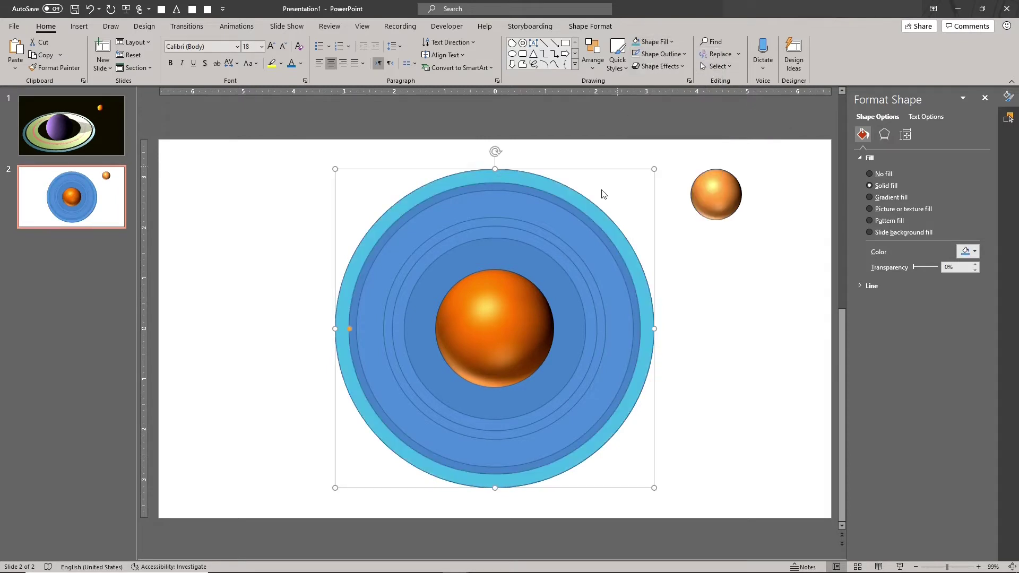
- Fill the wide ring just inside the aqua ring with the theme's red accent color
{"action": "left_click", "coordinate": [570, 215]}
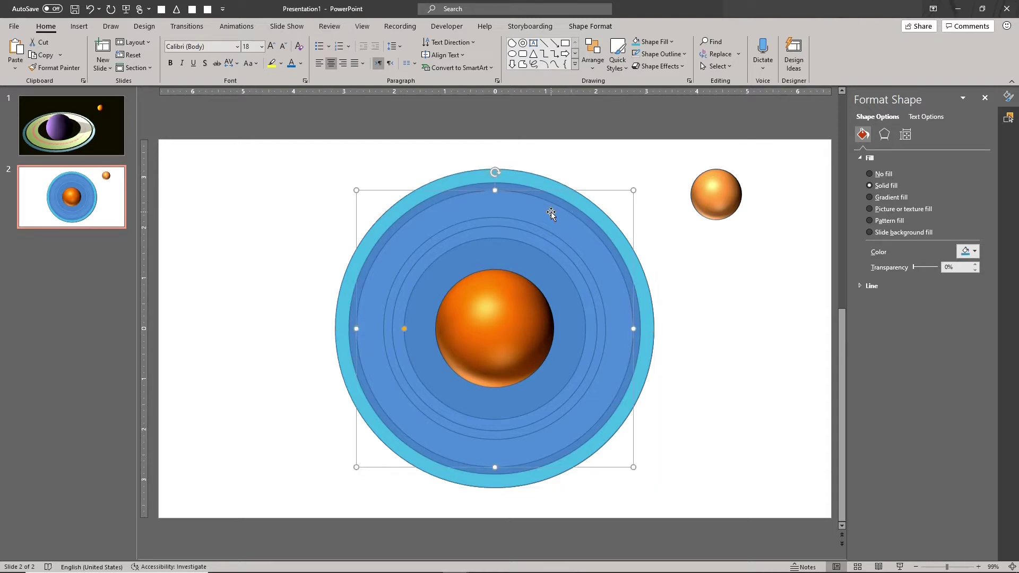
{"action": "left_click", "coordinate": [658, 42]}
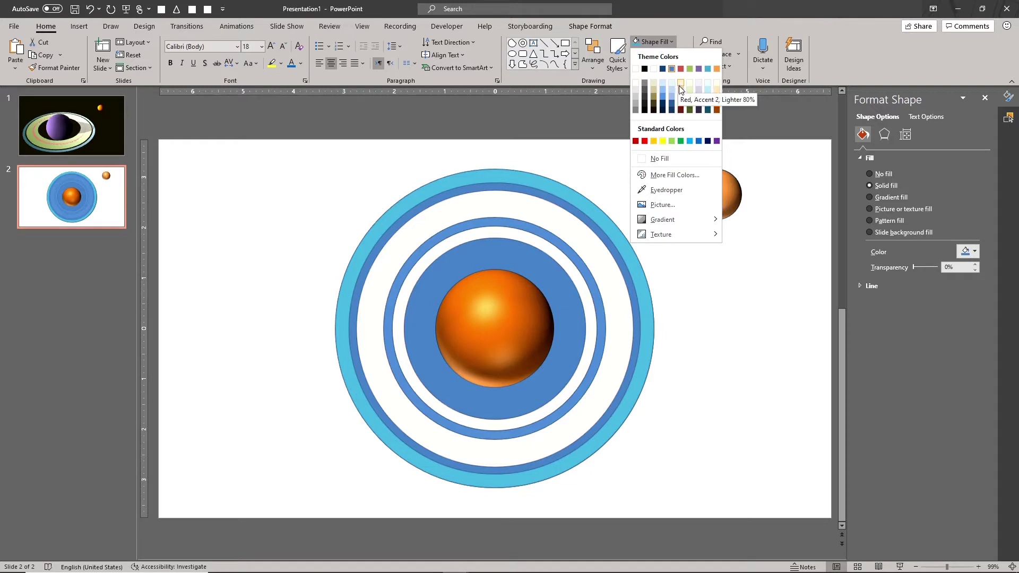
{"action": "left_click", "coordinate": [679, 85]}
- Fill the thin ring within the red ring with the theme's green accent color
{"action": "left_click", "coordinate": [562, 249]}
{"action": "left_click", "coordinate": [565, 246]}
{"action": "left_click", "coordinate": [659, 44]}
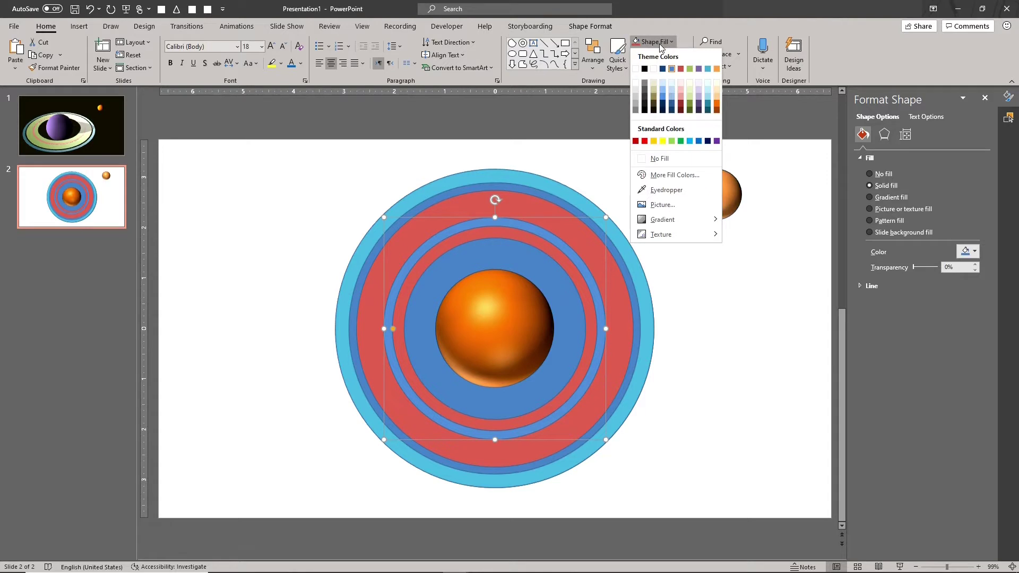
{"action": "left_click", "coordinate": [689, 69]}
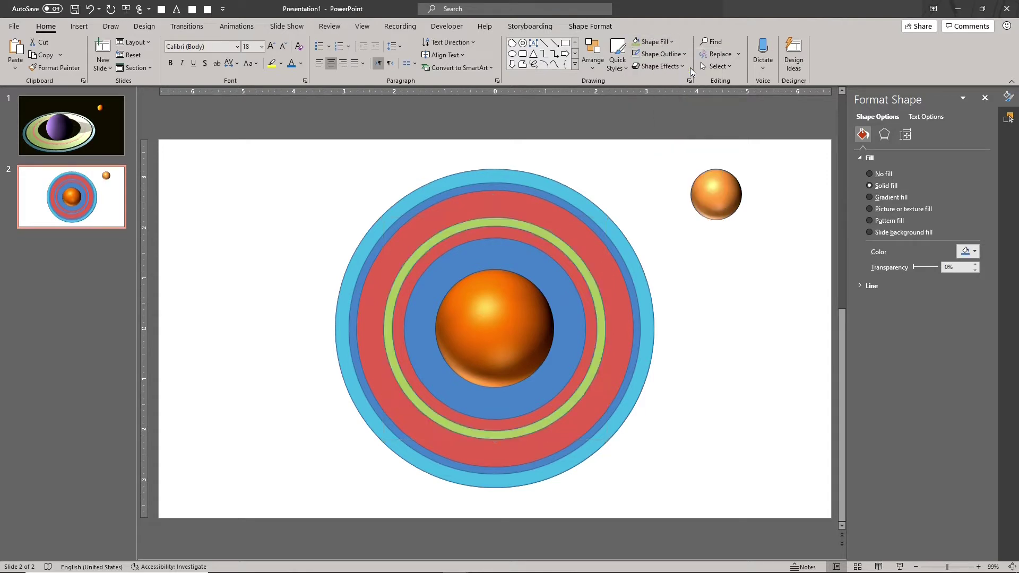
{"action": "left_click", "coordinate": [682, 268]}
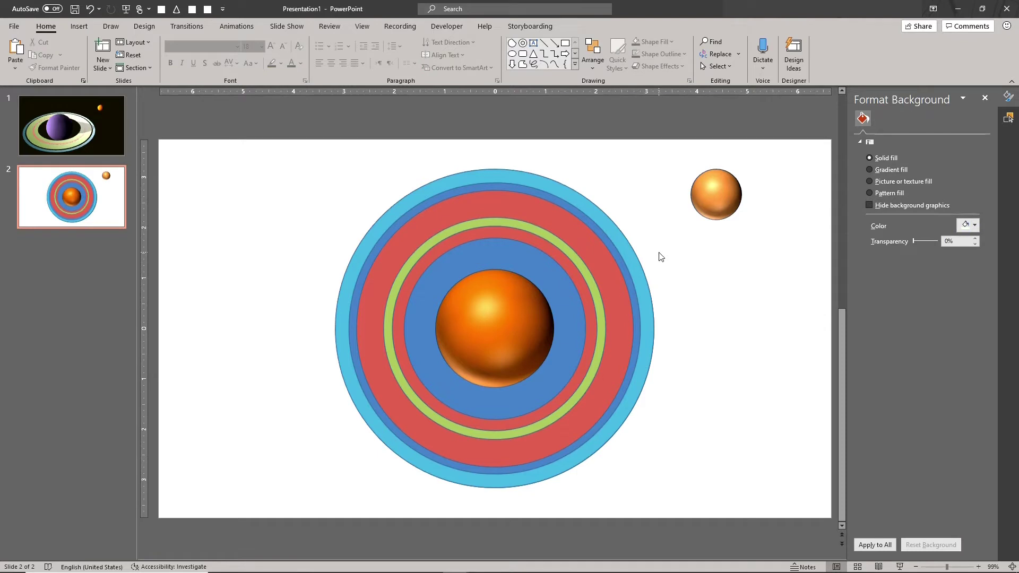
- Change the Moon's fill to the theme's purple accent color
{"action": "left_click", "coordinate": [711, 199]}
{"action": "left_click", "coordinate": [663, 43]}
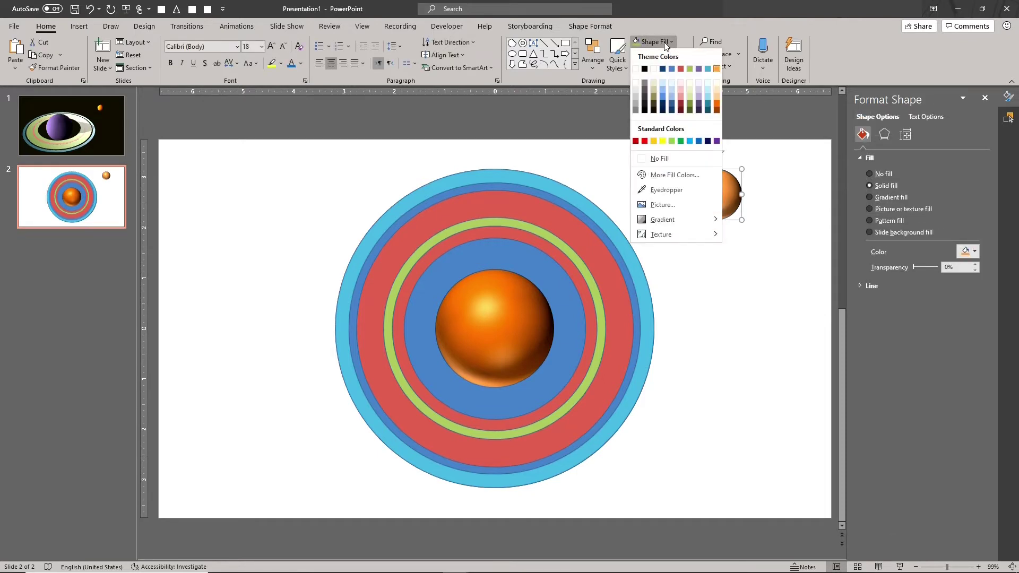
{"action": "left_click", "coordinate": [698, 68]}
{"action": "left_click", "coordinate": [665, 234]}
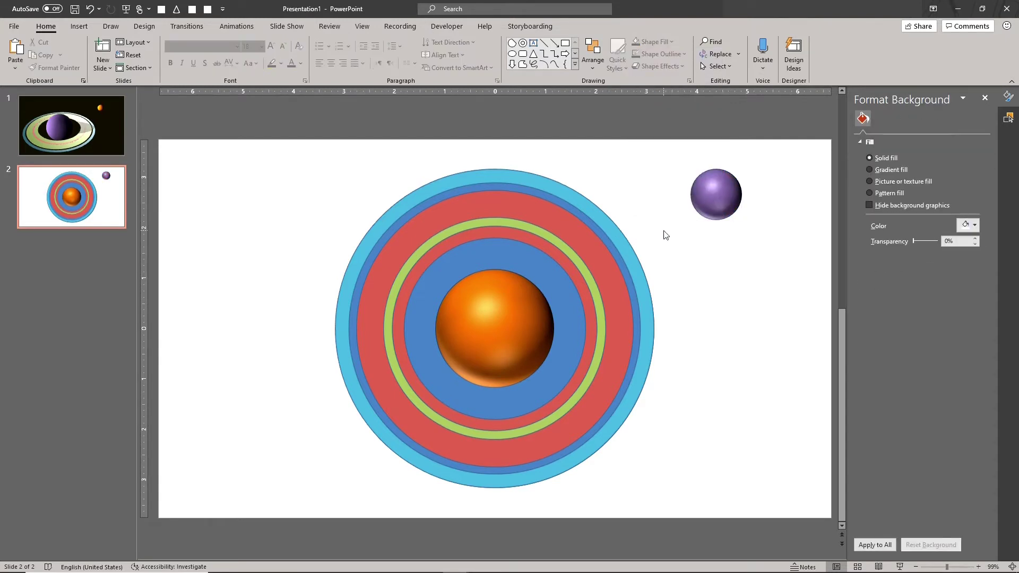
- Move the Moon off the slide, just above its upper edge, and group all shapes together
{"action": "scroll", "coordinate": [665, 235], "scroll_direction": "down", "scroll_amount": 3, "text": "ctrl"}
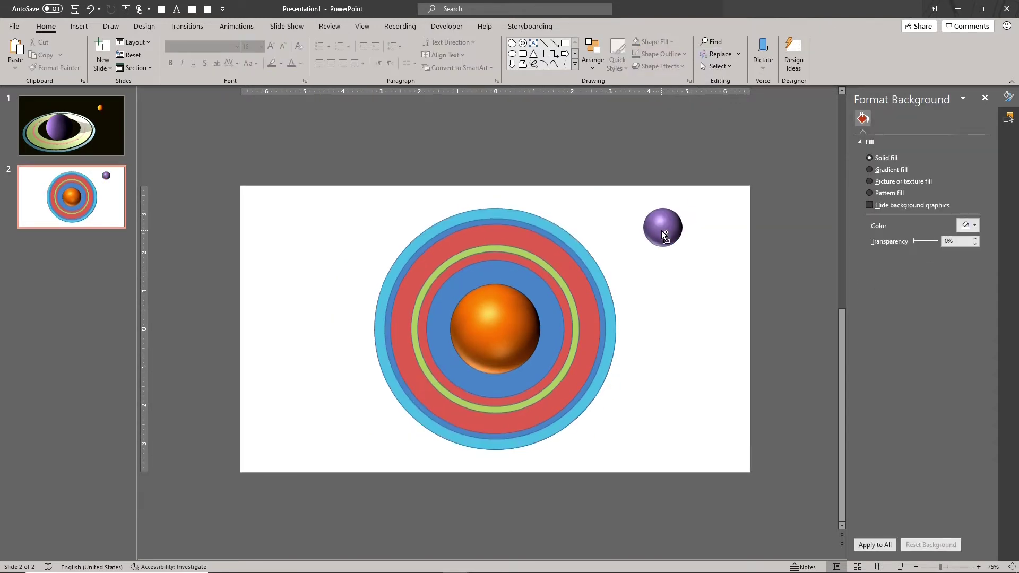
{"action": "left_click", "coordinate": [662, 229]}
{"action": "left_click_drag", "start_coordinate": [663, 230], "coordinate": [631, 153]}
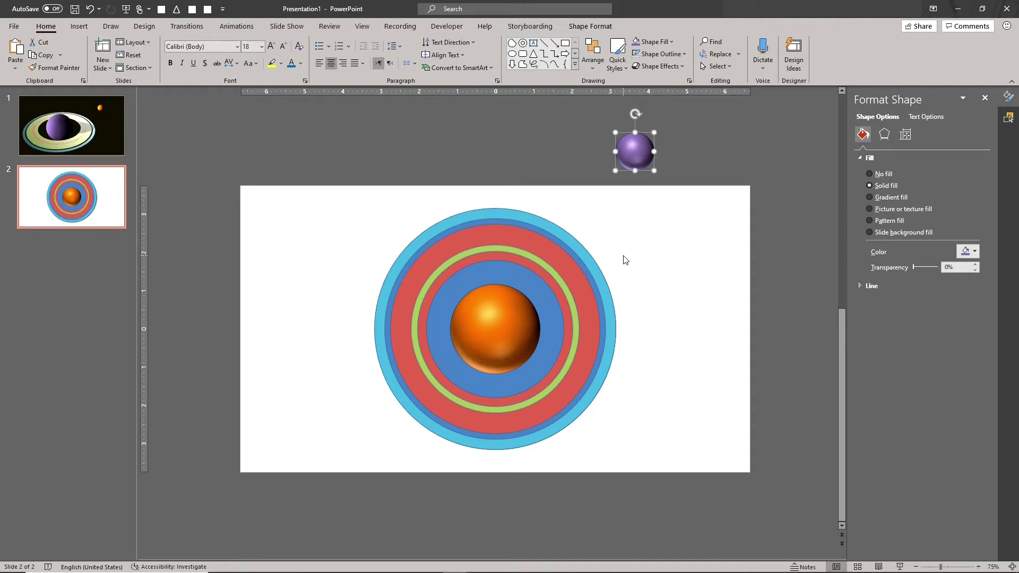
{"action": "key", "text": "ctrl+a"}
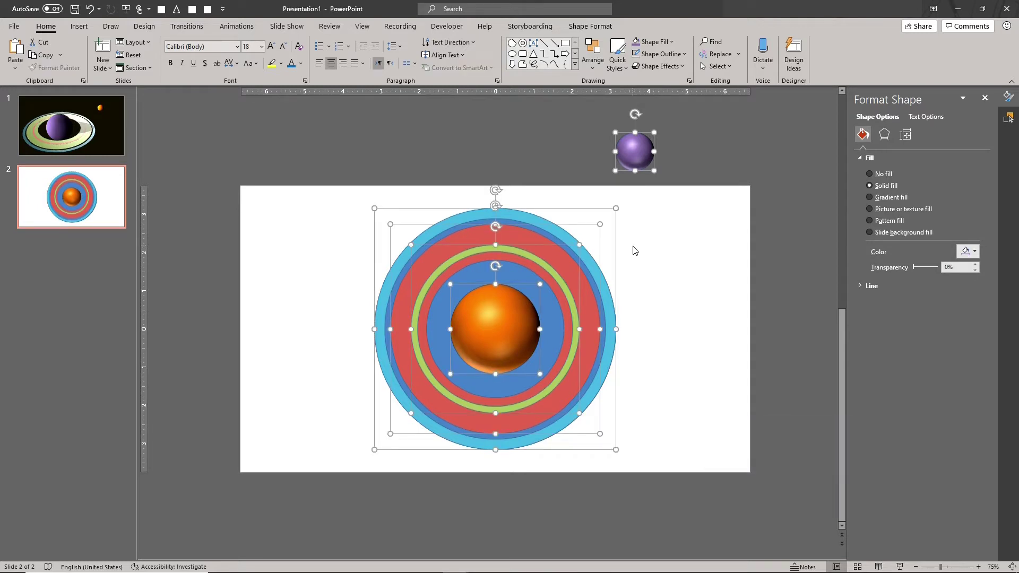
{"action": "key", "text": "ctrl+g"}
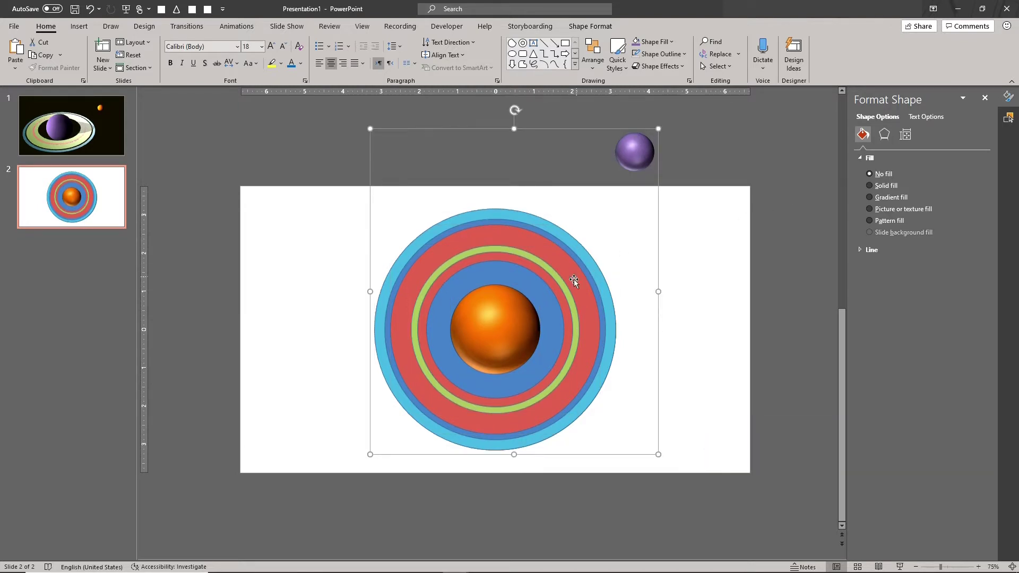
- Set the group's Y rotation to 300° and remove the outlines from its shapes
{"action": "left_click", "coordinate": [542, 291]}
{"action": "key", "text": "ctrl+z"}
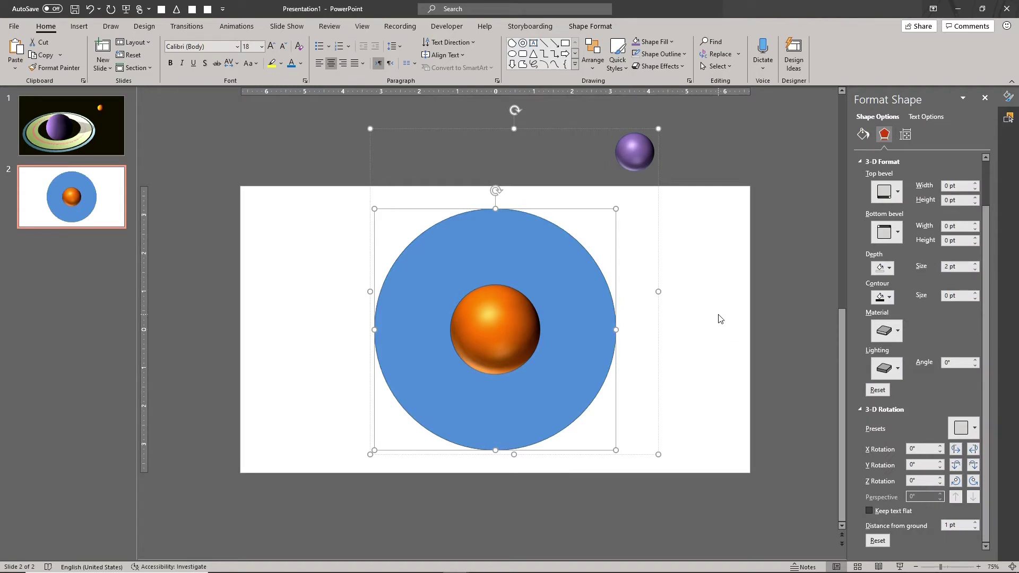
{"action": "left_click", "coordinate": [660, 320]}
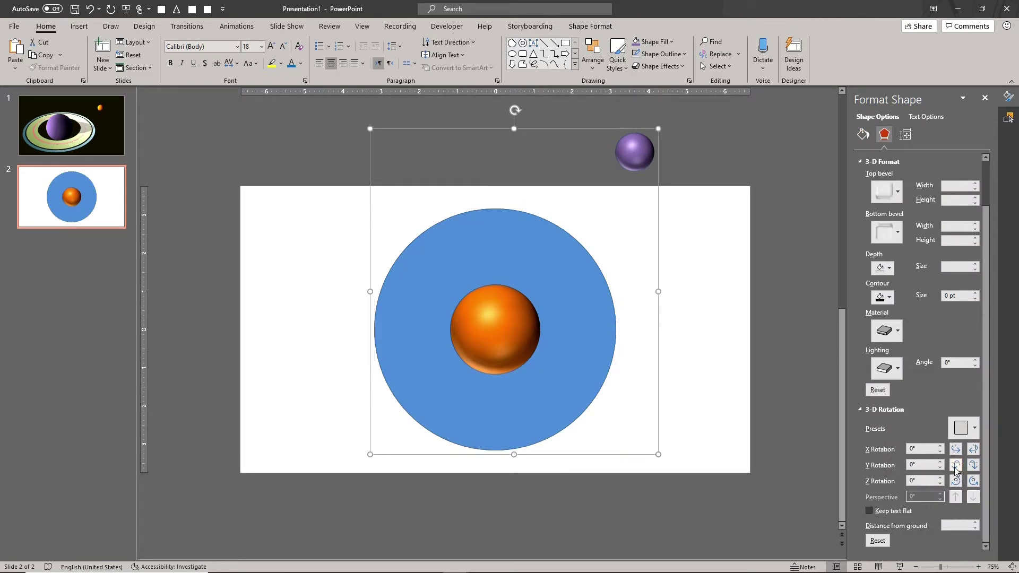
{"action": "left_click", "coordinate": [972, 466]}
{"action": "left_click", "coordinate": [973, 465]}
{"action": "left_click", "coordinate": [972, 466]}
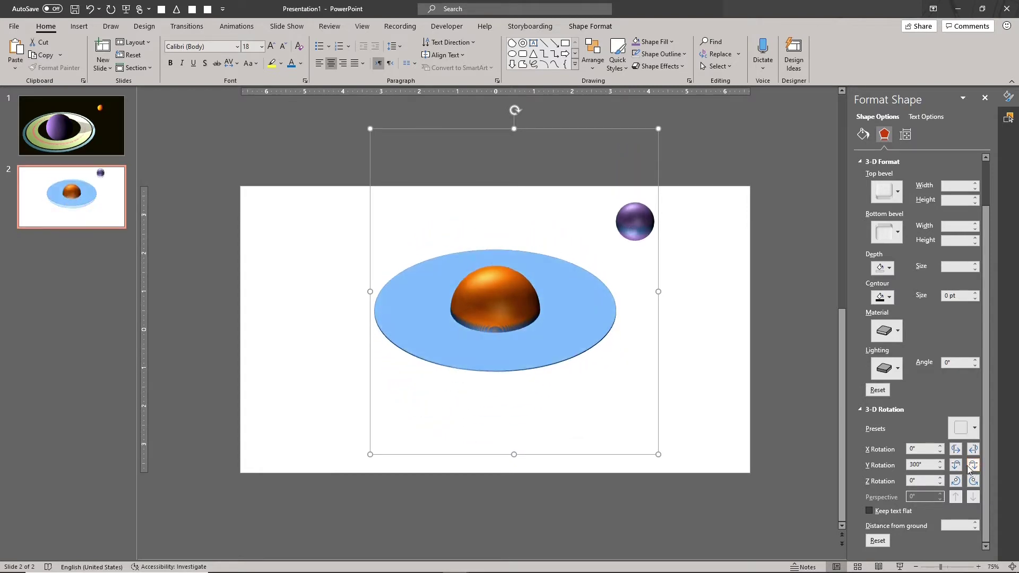
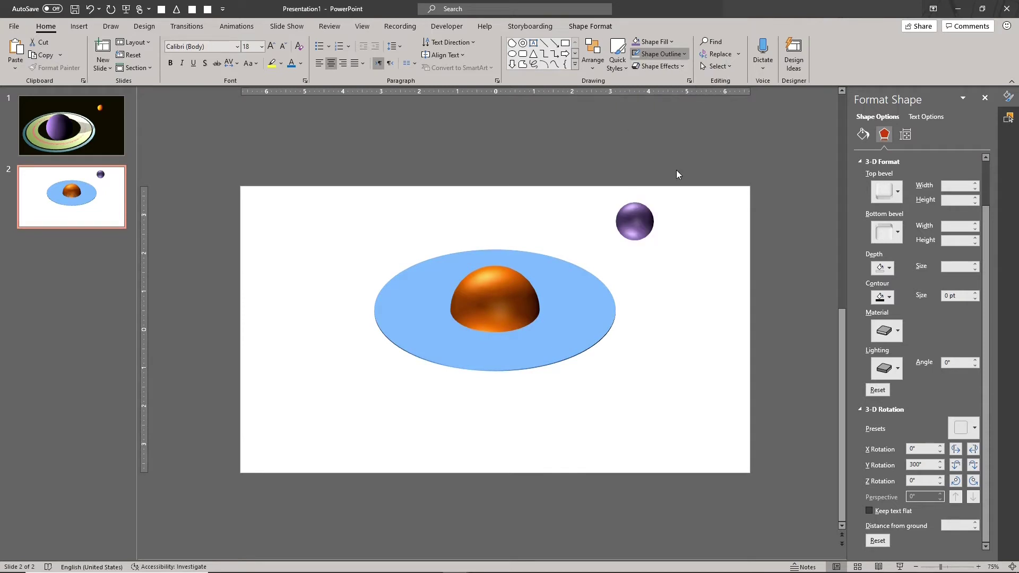
{"action": "left_click", "coordinate": [693, 322]}
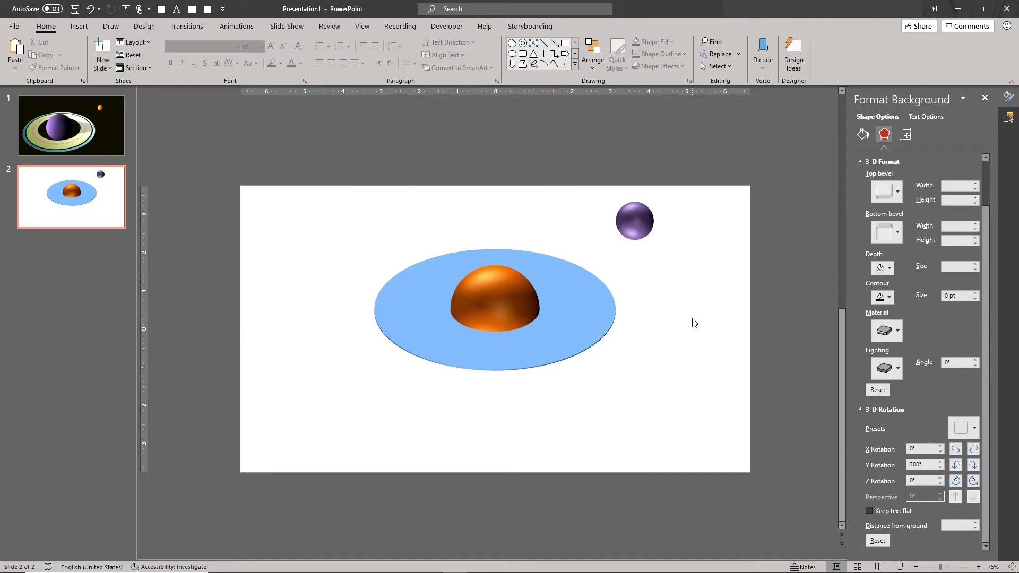
- Apply the first Perspective 3-D rotation preset, facing front, to the whole group
{"action": "left_click", "coordinate": [619, 322]}
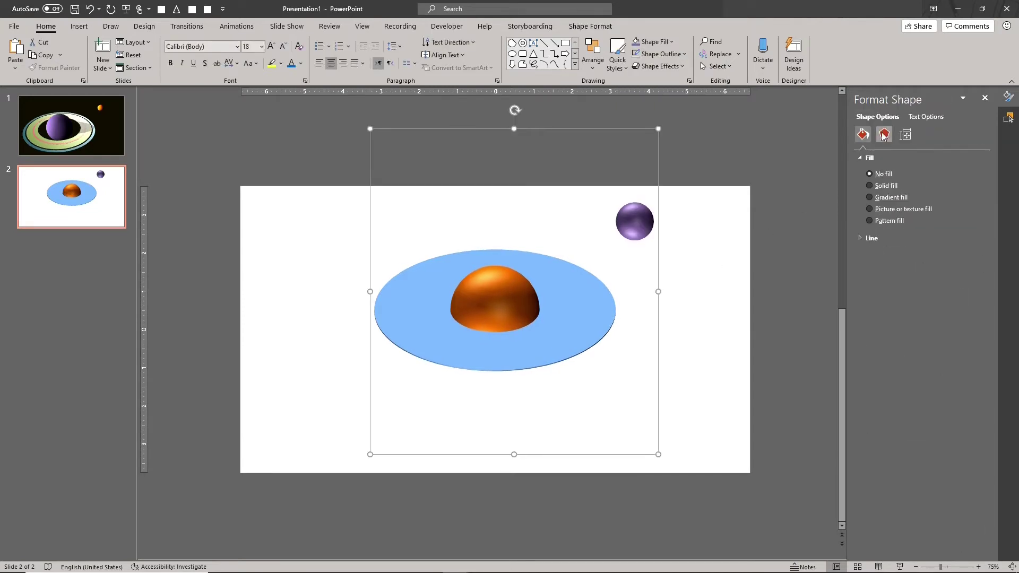
{"action": "left_click", "coordinate": [884, 135]}
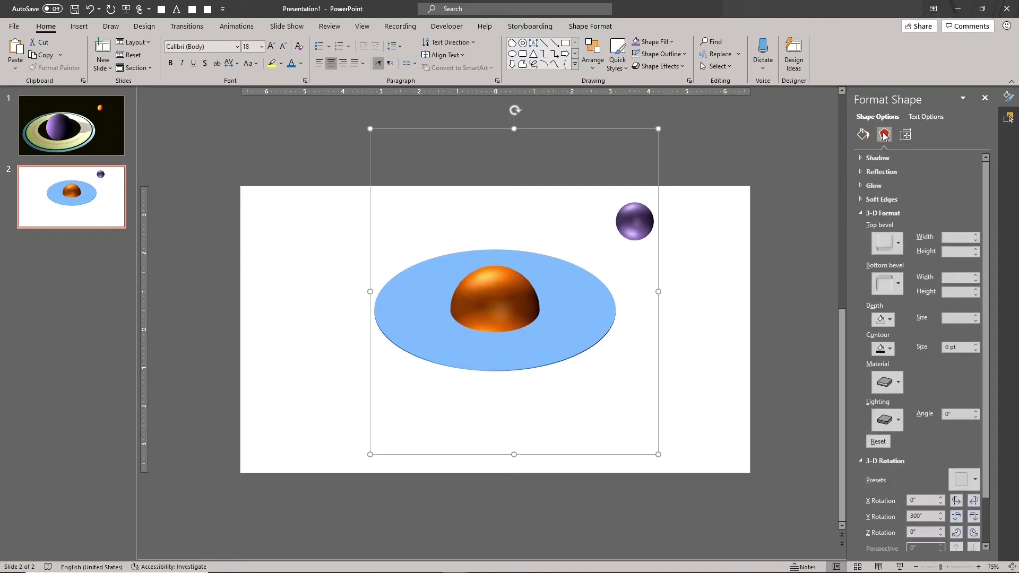
{"action": "left_click", "coordinate": [964, 483]}
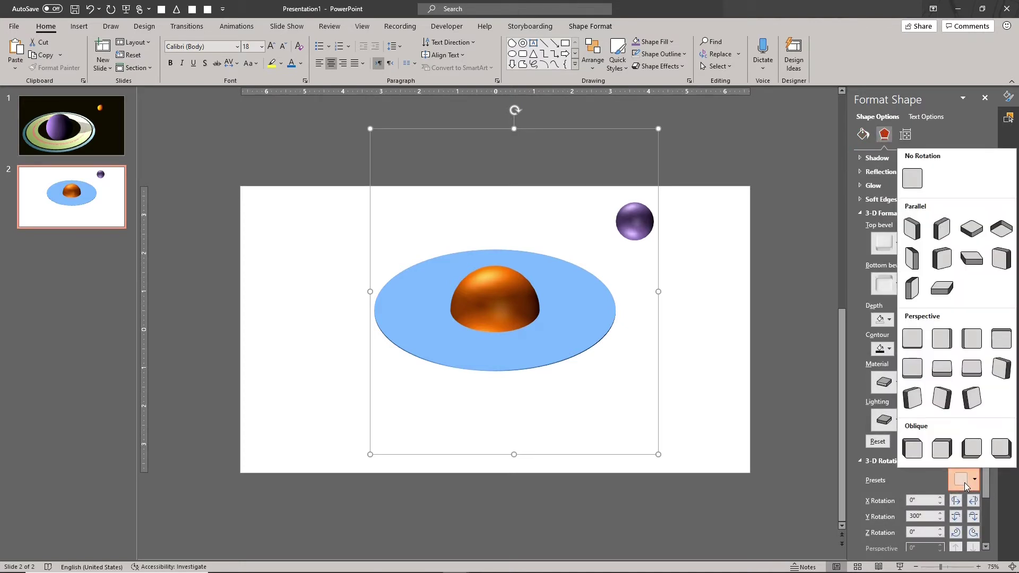
{"action": "left_click", "coordinate": [913, 336]}
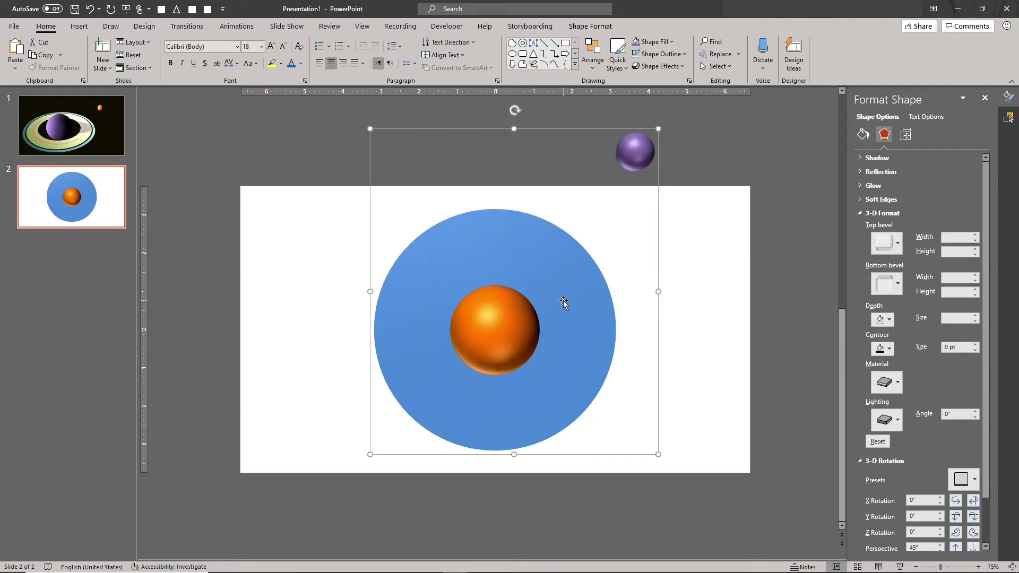
- Copy the Planet, Ring 1, Ring 2 and Ring 3 out of the group onto a new blank slide
{"action": "left_click", "coordinate": [1009, 118]}
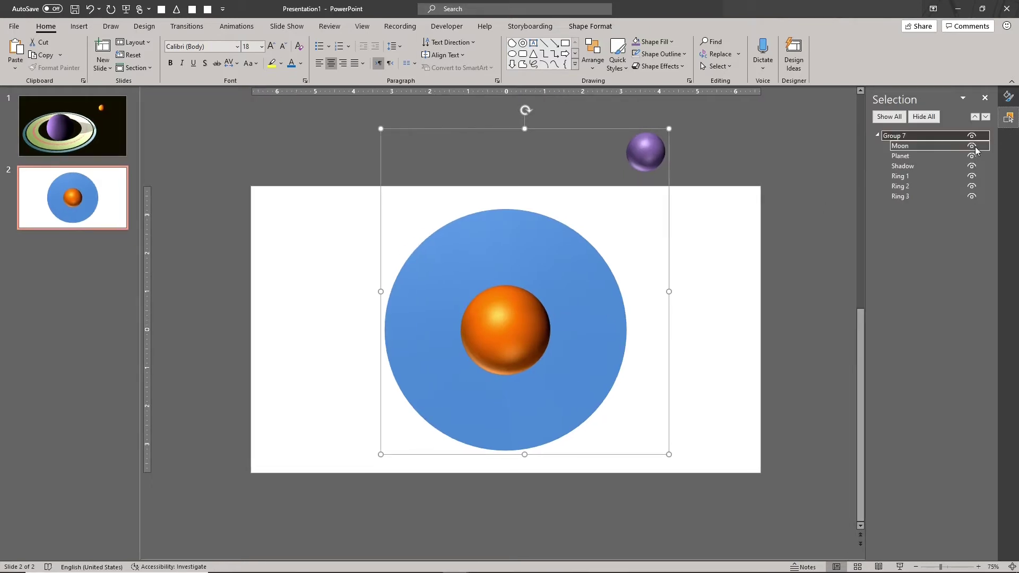
{"action": "left_click", "coordinate": [947, 158]}
{"action": "left_click", "coordinate": [937, 175], "text": "ctrl"}
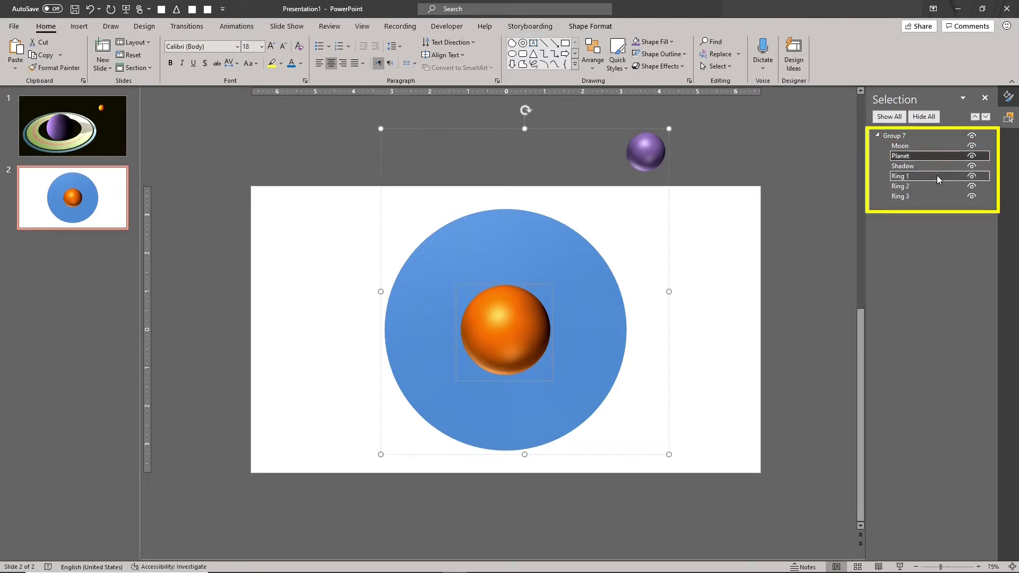
{"action": "left_click", "coordinate": [936, 186], "text": "ctrl"}
{"action": "left_click", "coordinate": [934, 195], "text": "ctrl"}
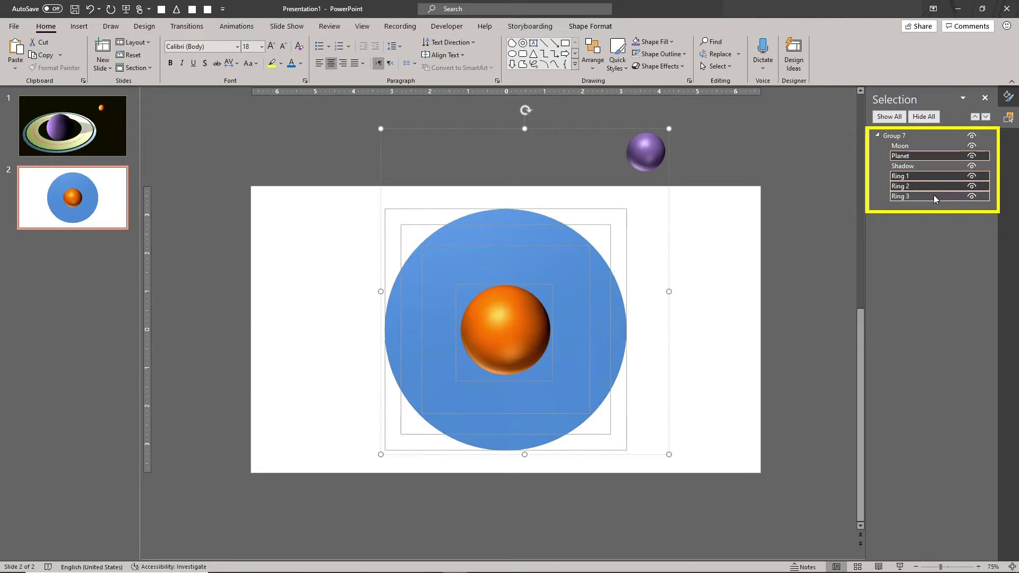
{"action": "key", "text": "ctrl+c"}
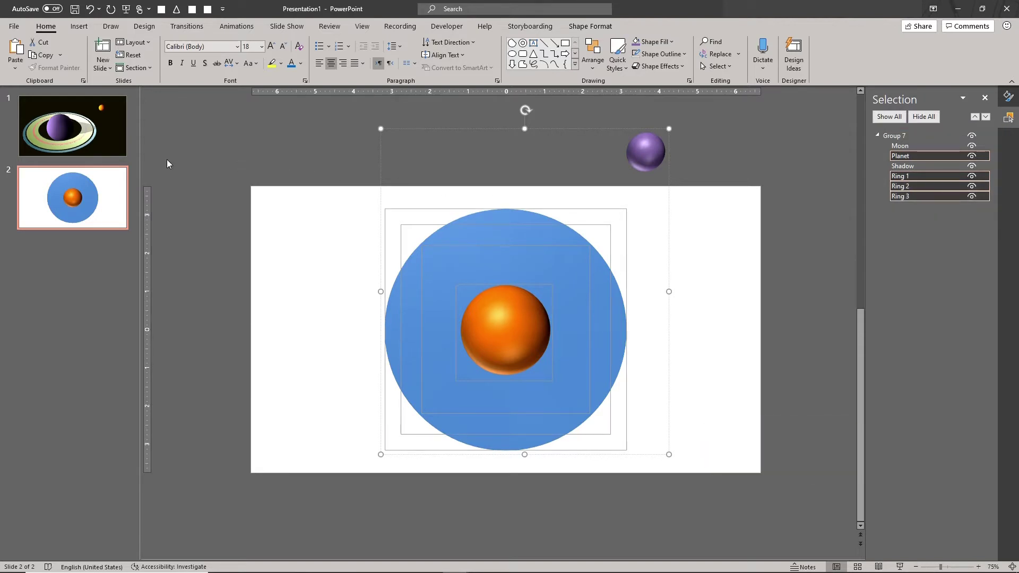
{"action": "left_click", "coordinate": [112, 54]}
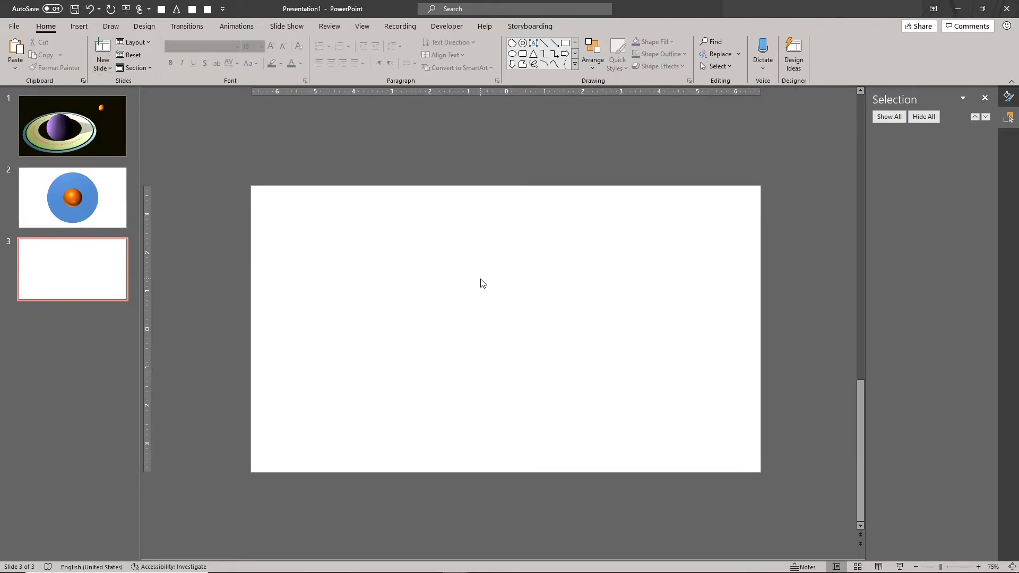
{"action": "key", "text": "ctrl+v"}
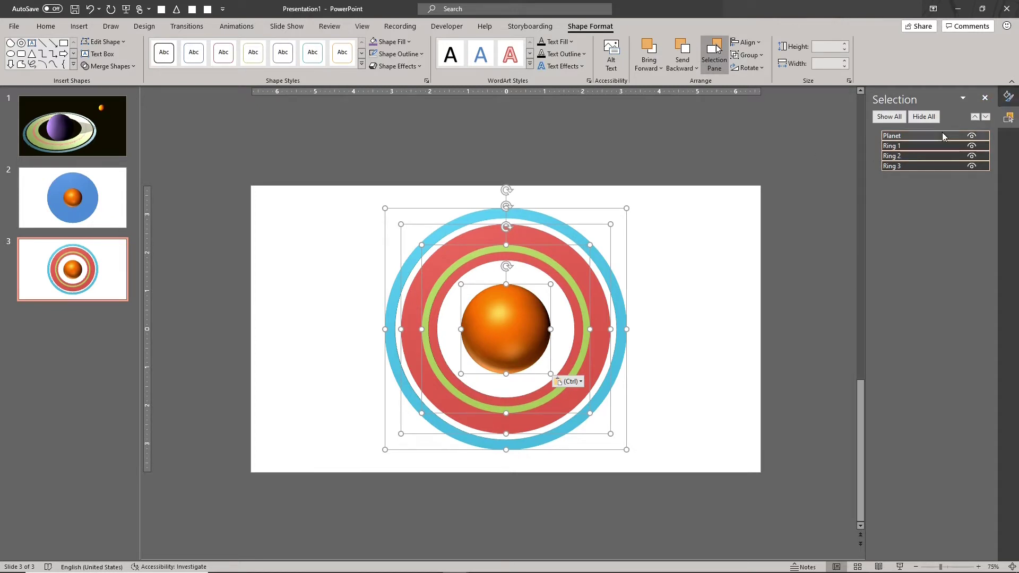
- Set the fill transparency of the copied Planet and three rings to 100%
{"action": "left_click", "coordinate": [1009, 113]}
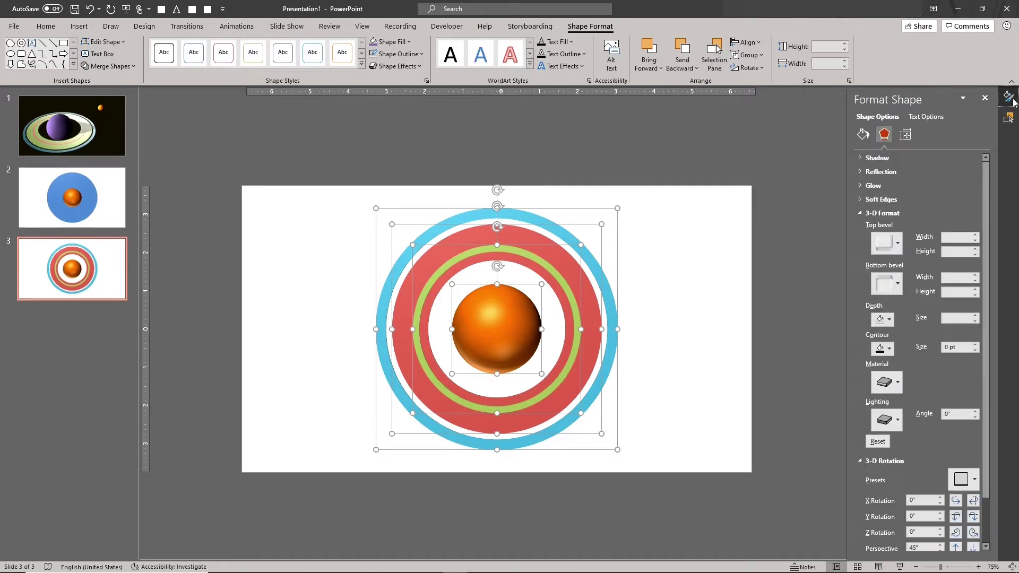
{"action": "left_click", "coordinate": [863, 134]}
{"action": "left_click_drag", "start_coordinate": [914, 268], "coordinate": [938, 265]}
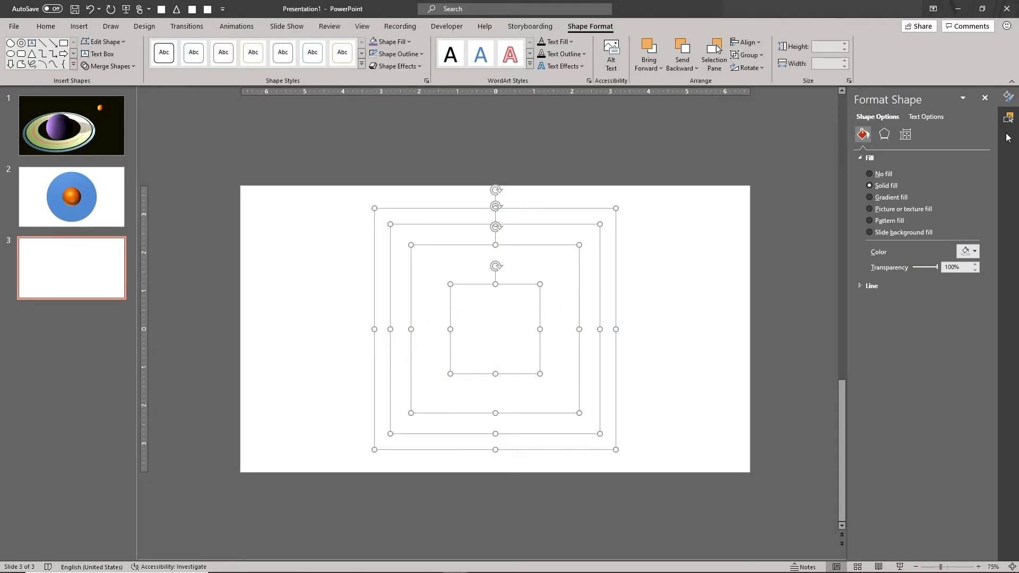
{"action": "left_click", "coordinate": [885, 135]}
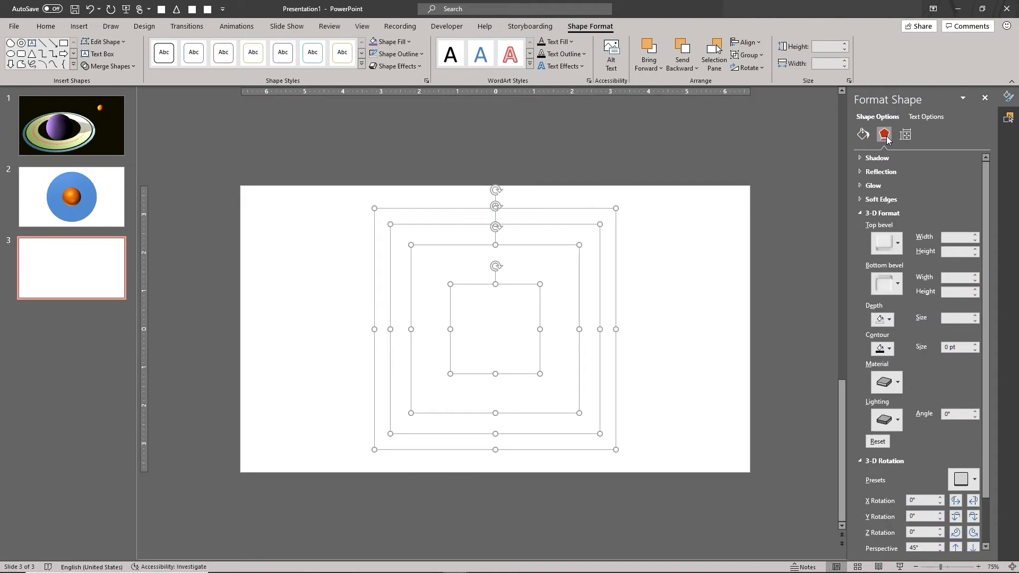
{"action": "left_click", "coordinate": [1008, 118]}
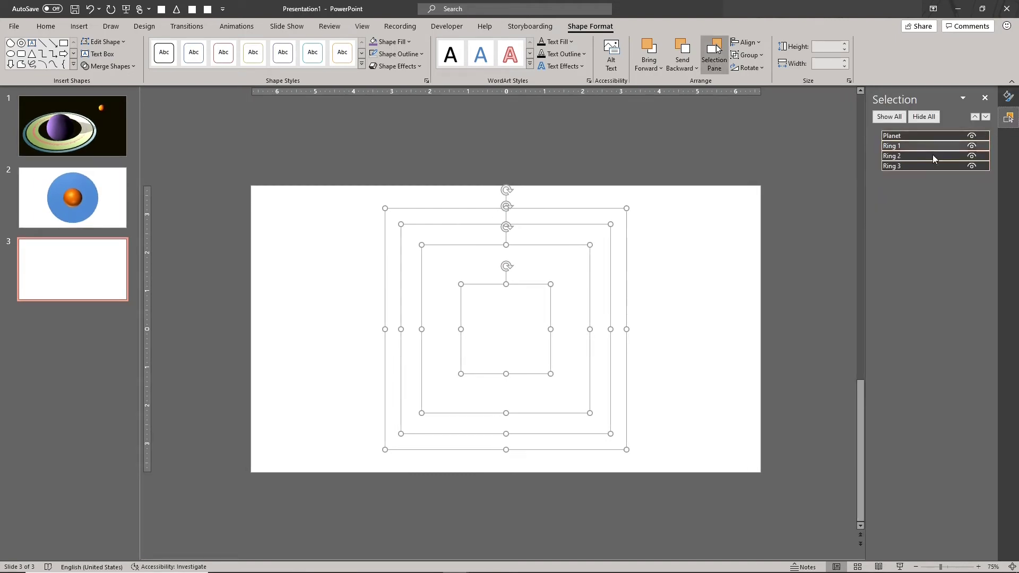
- Paste a second copy of the Planet and rings and align it exactly over the transparent copies
{"action": "left_click", "coordinate": [646, 236]}
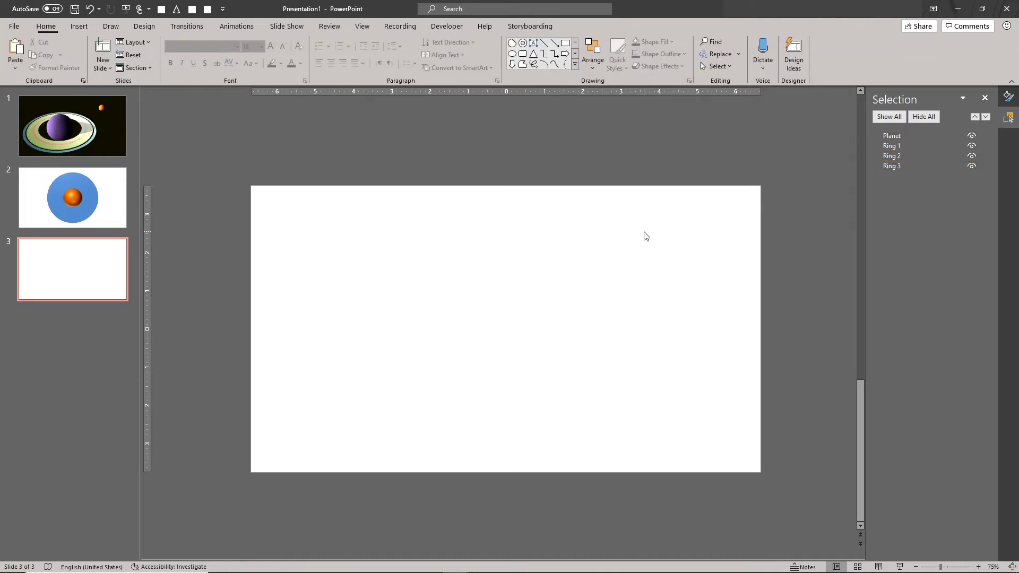
{"action": "key", "text": "ctrl+v"}
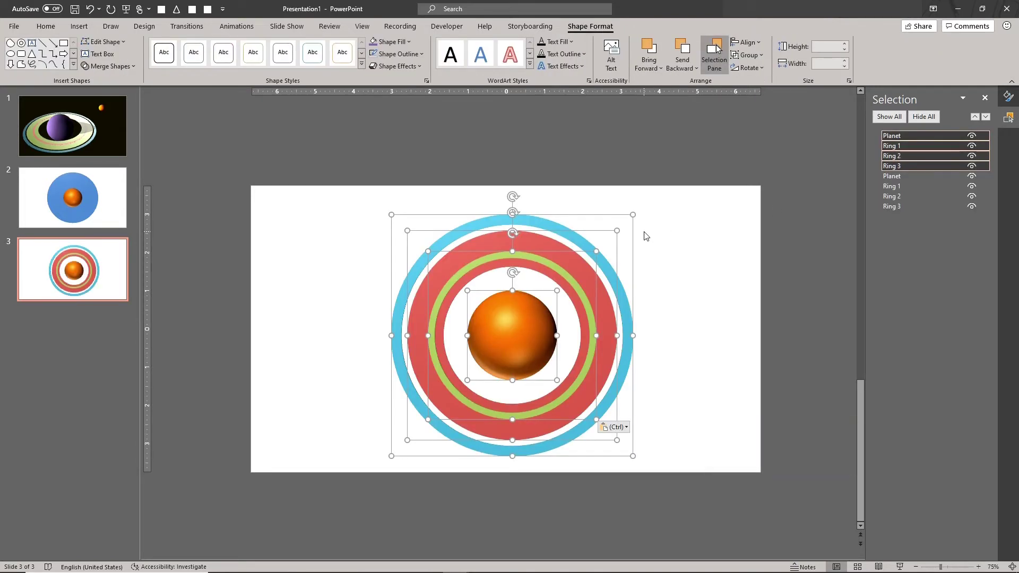
{"action": "left_click_drag", "start_coordinate": [620, 215], "coordinate": [611, 207]}
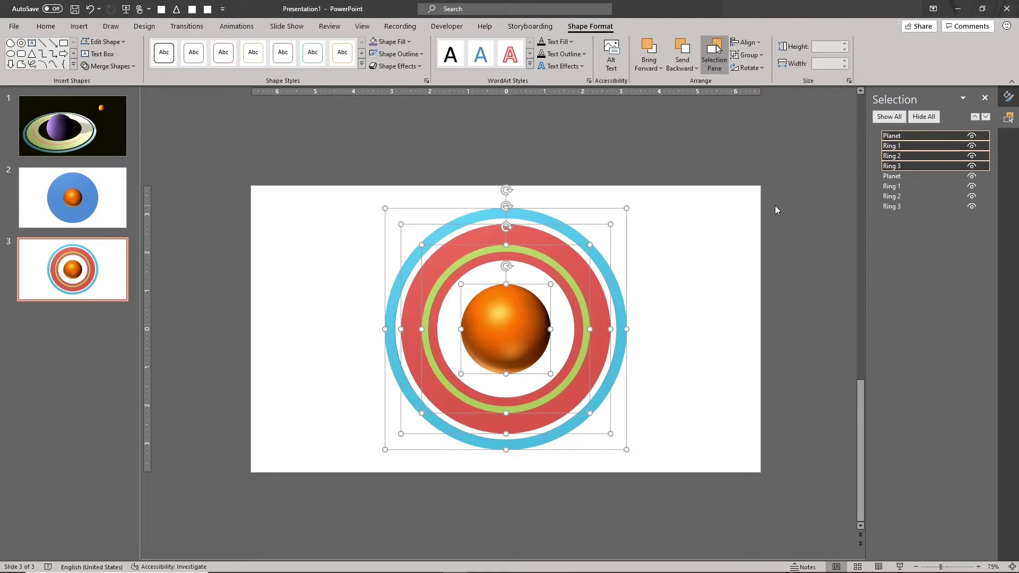
{"action": "left_click", "coordinate": [696, 309]}
- Draw a chord about 2.33" by 2.33" over the planet and reshape it into a vertical half circle
{"action": "left_click", "coordinate": [505, 324]}
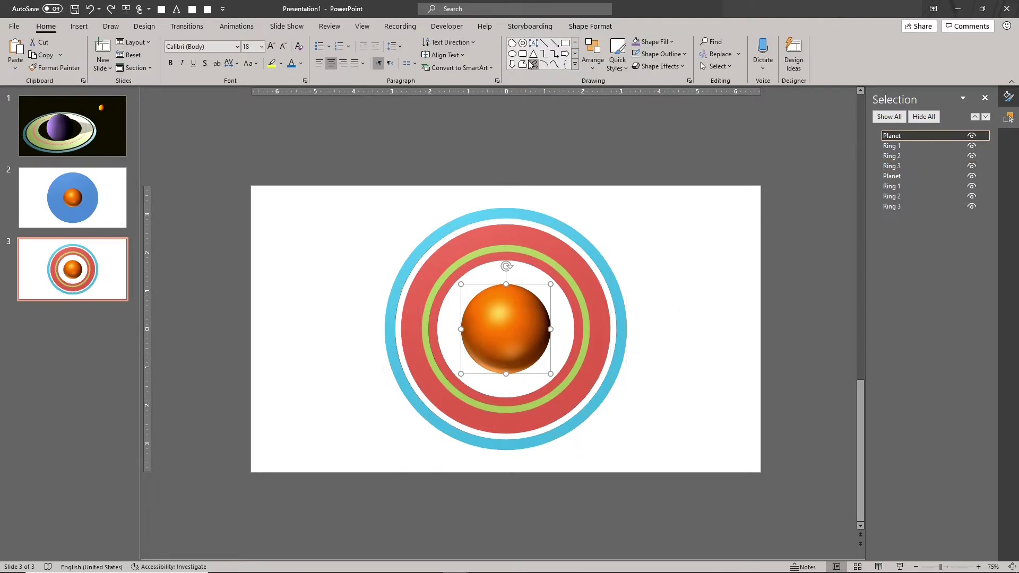
{"action": "left_click", "coordinate": [511, 43]}
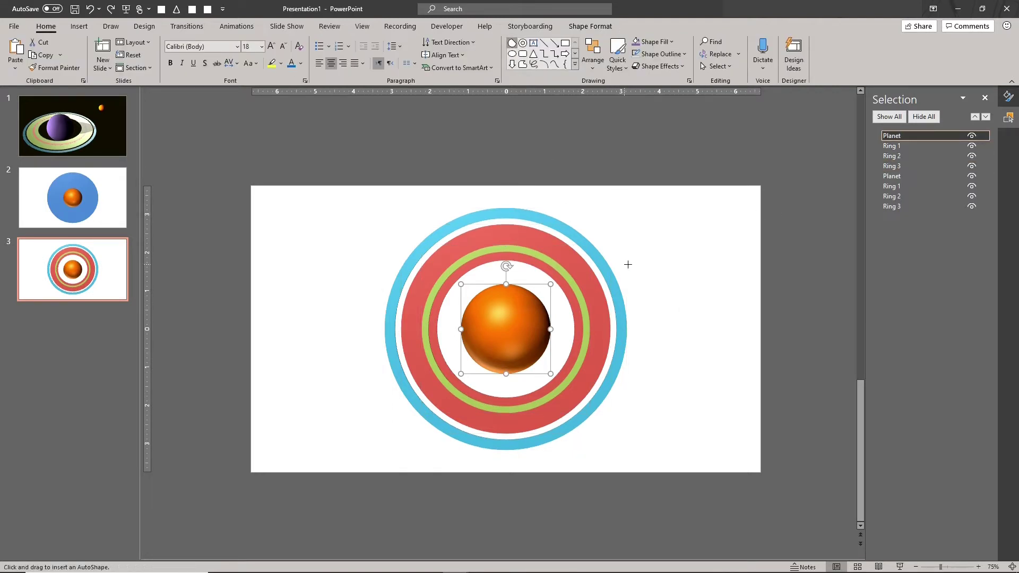
{"action": "left_click_drag", "start_coordinate": [496, 288], "coordinate": [565, 373]}
{"action": "left_click_drag", "start_coordinate": [499, 289], "coordinate": [492, 284]}
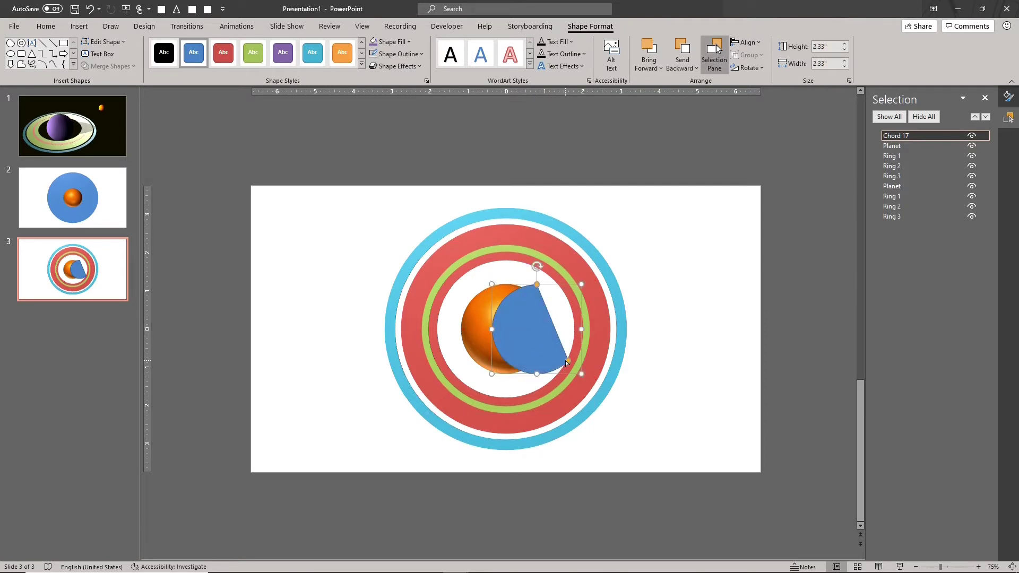
{"action": "left_click_drag", "start_coordinate": [565, 361], "coordinate": [537, 368]}
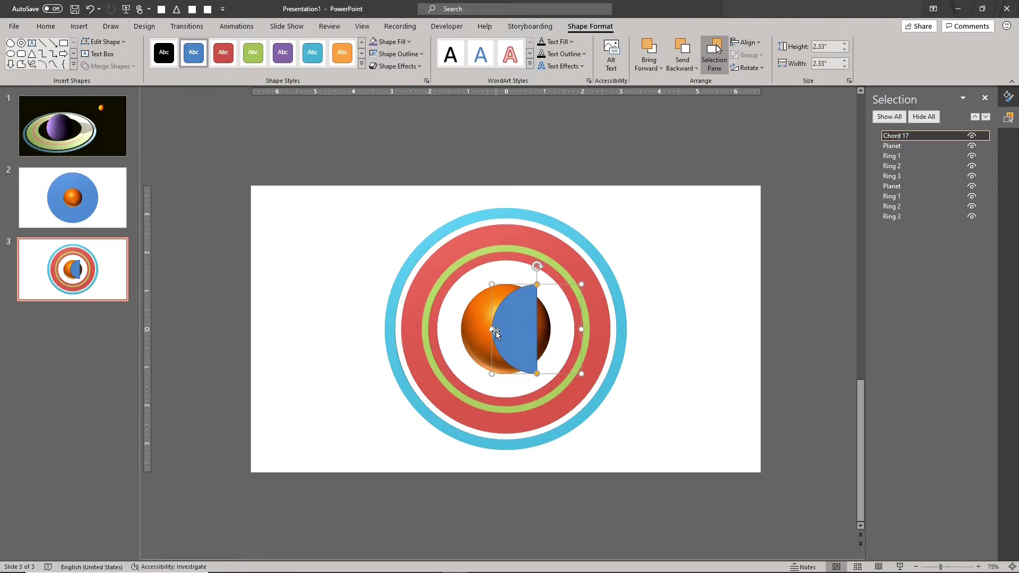
- Flip the half circle horizontally so its curved side faces away from the planet's lit side
{"action": "left_click", "coordinate": [754, 69]}
{"action": "left_click", "coordinate": [769, 126]}
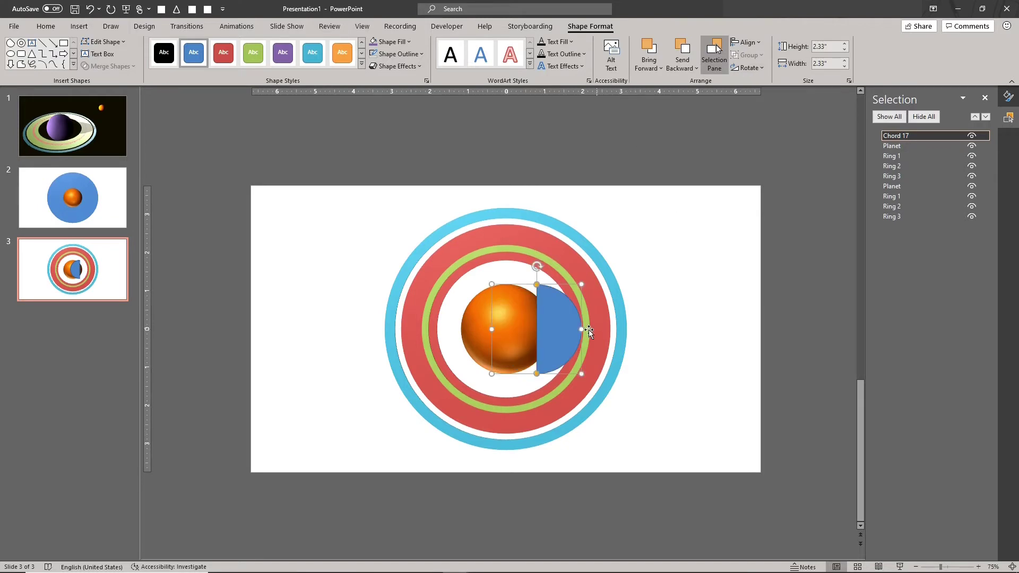
{"action": "left_click", "coordinate": [395, 43]}
{"action": "left_click", "coordinate": [395, 44]}
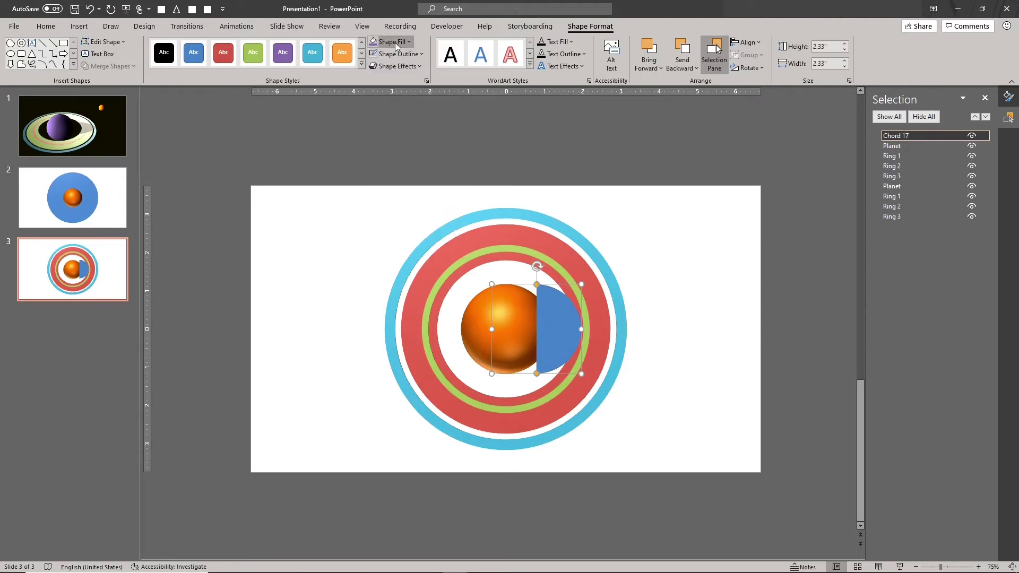
- Move the half circle onto the planet's center and stretch it to about 7" wide, extending past the outer ring
{"action": "left_click_drag", "start_coordinate": [574, 341], "coordinate": [632, 332]}
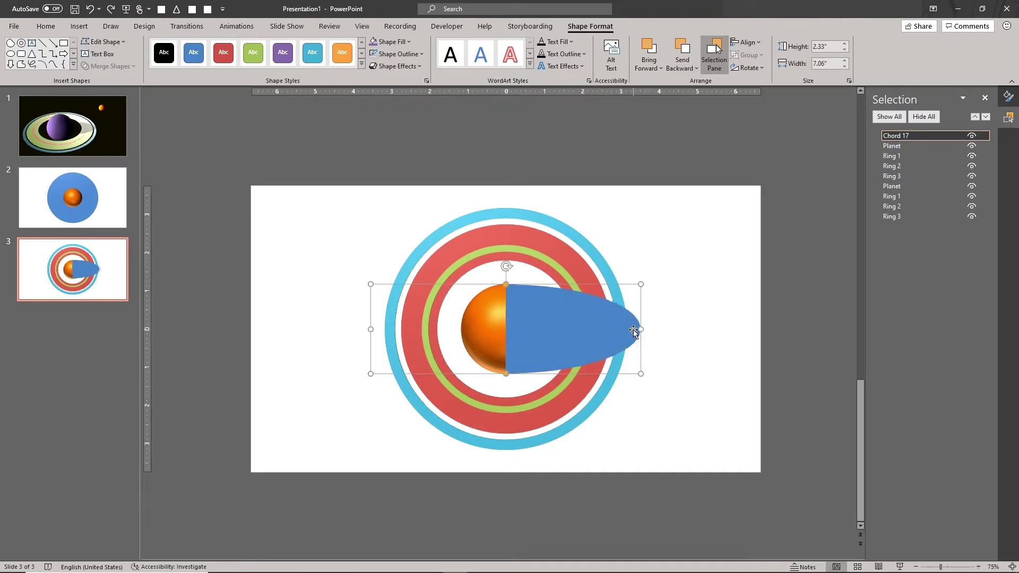
{"action": "key", "text": "ctrl+z"}
{"action": "left_click_drag", "start_coordinate": [641, 373], "coordinate": [639, 374]}
{"action": "left_click_drag", "start_coordinate": [640, 285], "coordinate": [639, 284]}
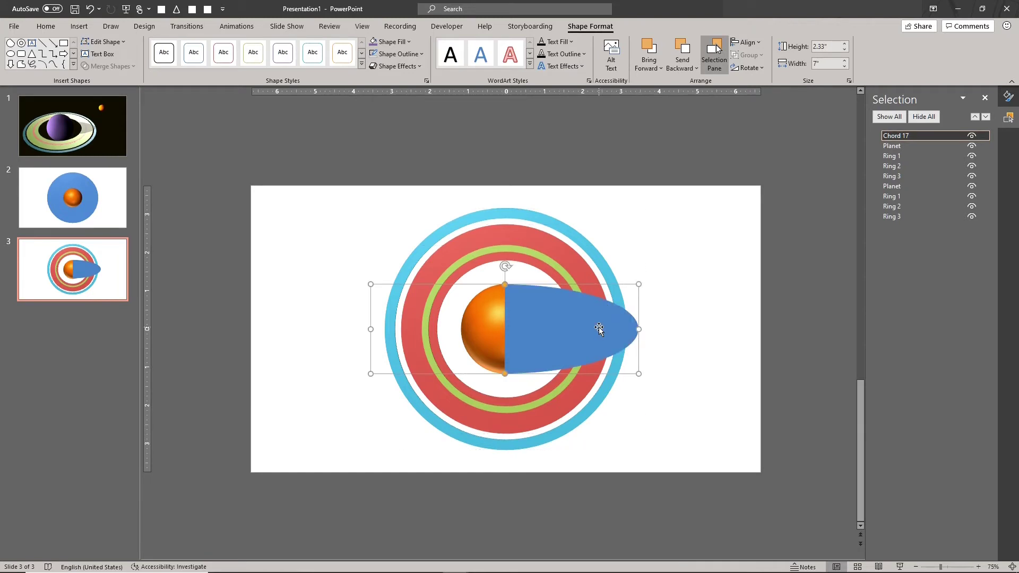
- Rename the stretched chord shape as "shadow temp"
{"action": "double_click", "coordinate": [891, 136]}
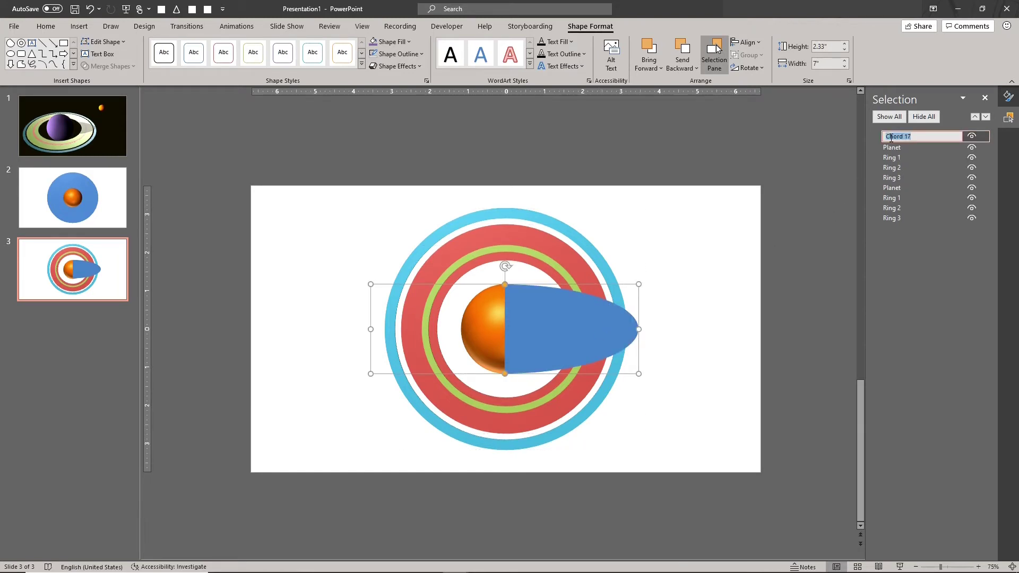
{"action": "type", "text": "shadow temp"}
{"action": "key", "text": "Return"}
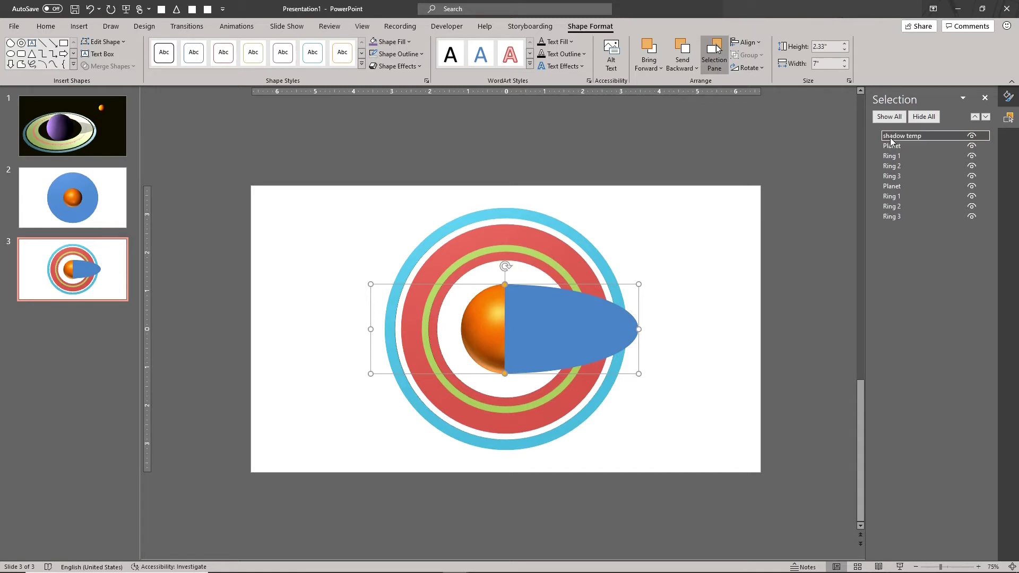
- Duplicate the shadow temp shape twice, with the copies stacked exactly over the original
{"action": "left_click", "coordinate": [580, 322]}
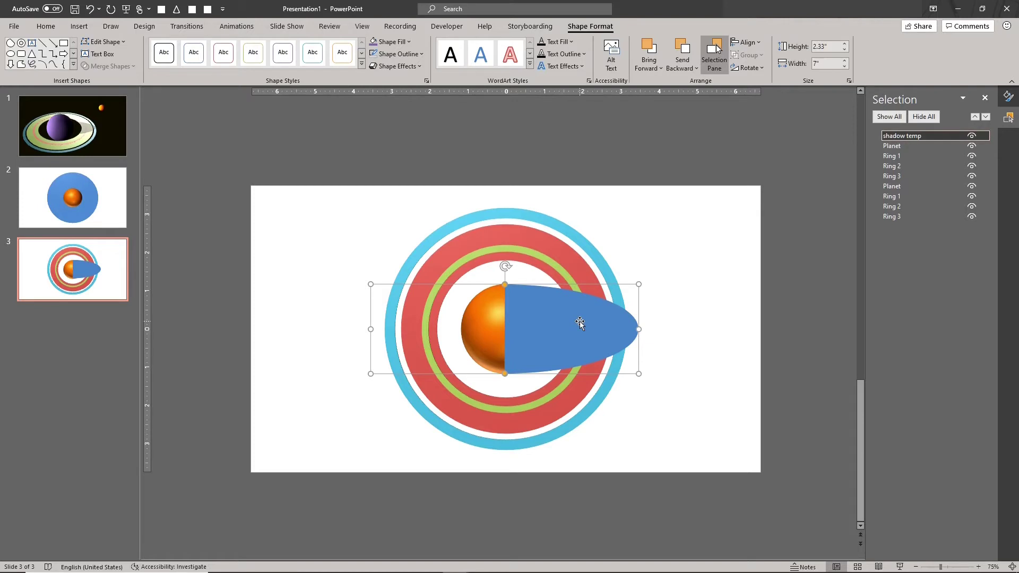
{"action": "key", "text": "ctrl+d"}
{"action": "left_click_drag", "start_coordinate": [580, 320], "coordinate": [573, 314]}
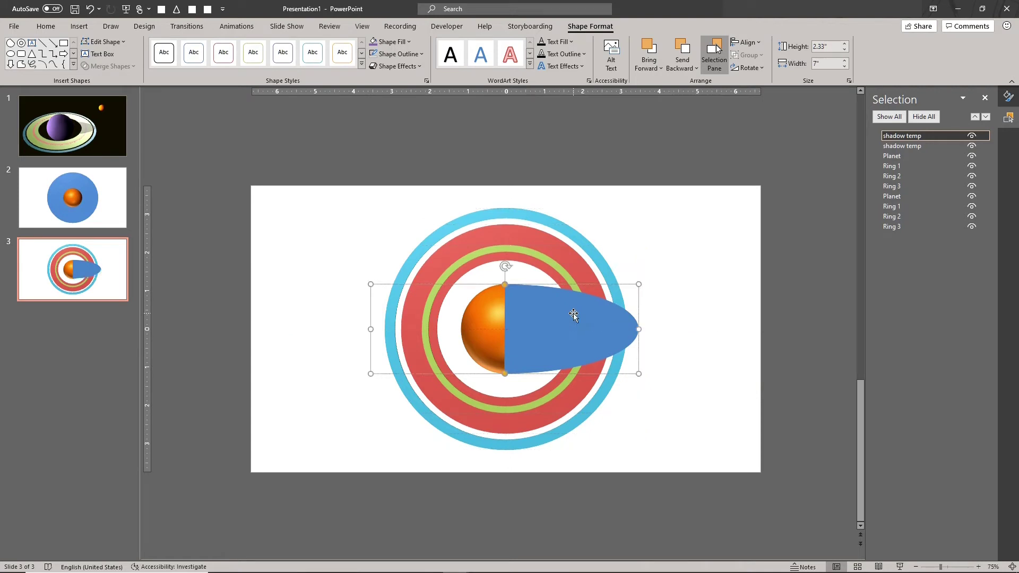
{"action": "key", "text": "ctrl+d"}
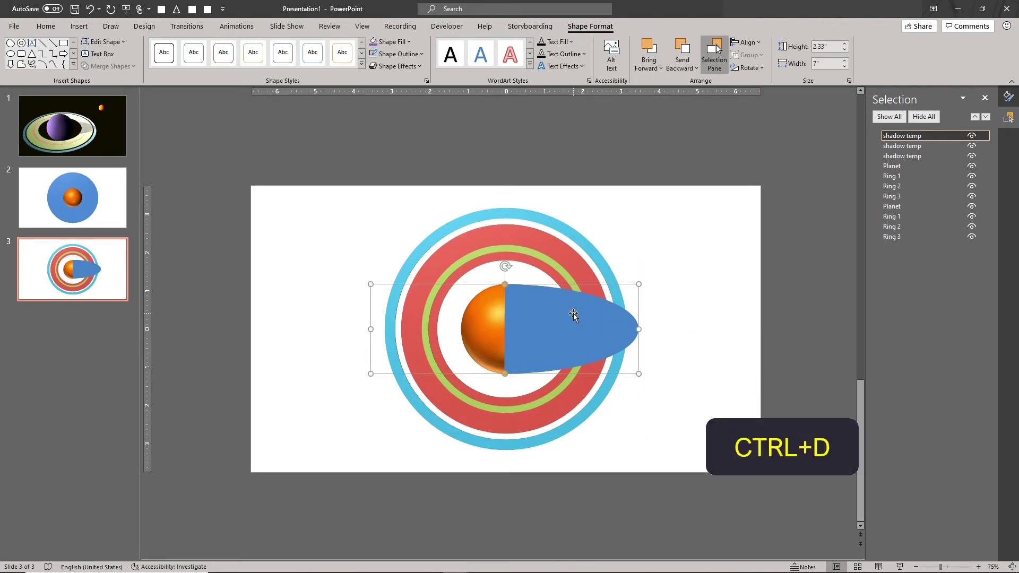
- Intersect the visible outer blue Ring 3 with one of the shadow temp shapes
{"action": "left_click", "coordinate": [608, 276]}
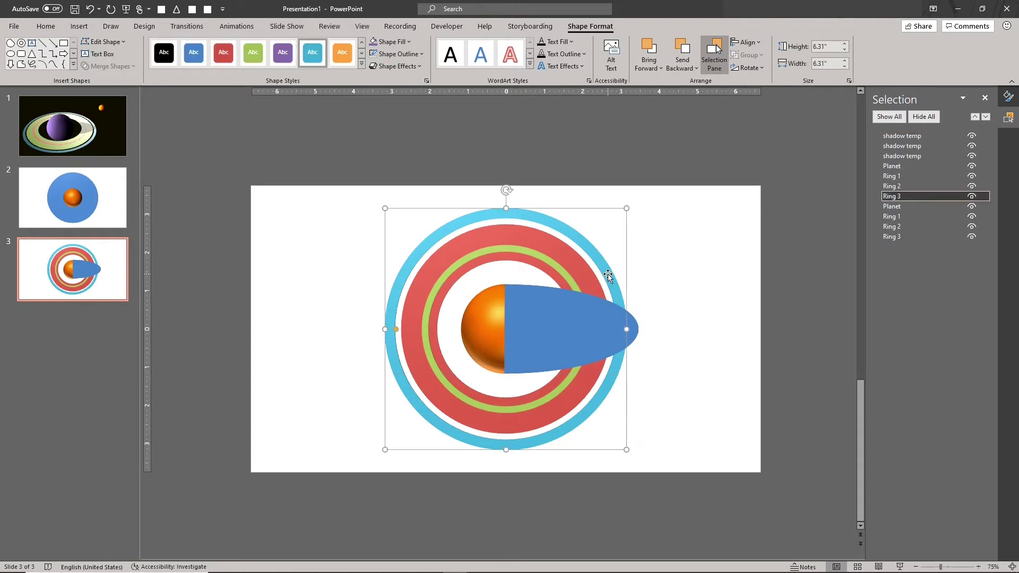
{"action": "left_click", "coordinate": [637, 332], "text": "shift"}
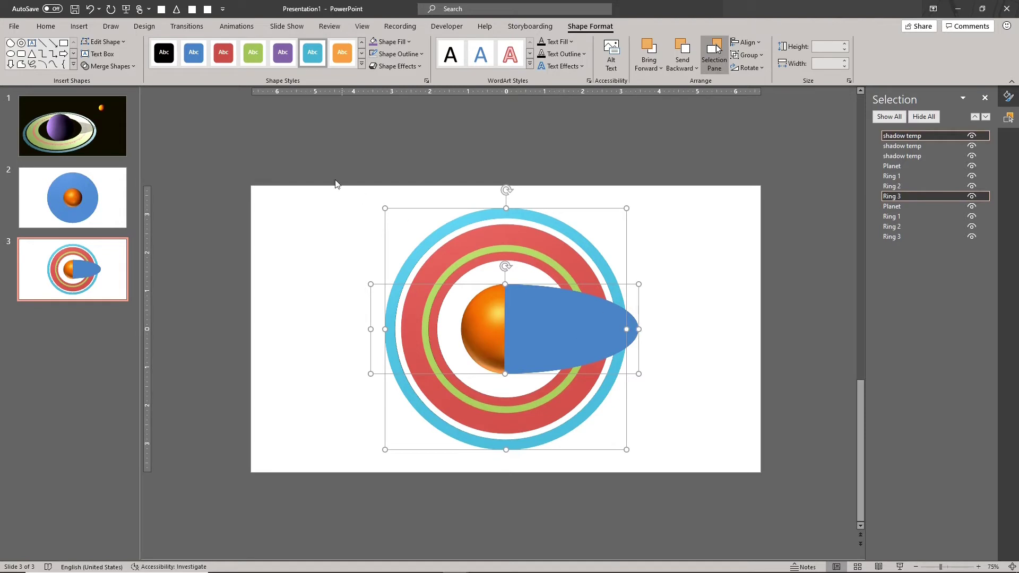
{"action": "left_click", "coordinate": [133, 68]}
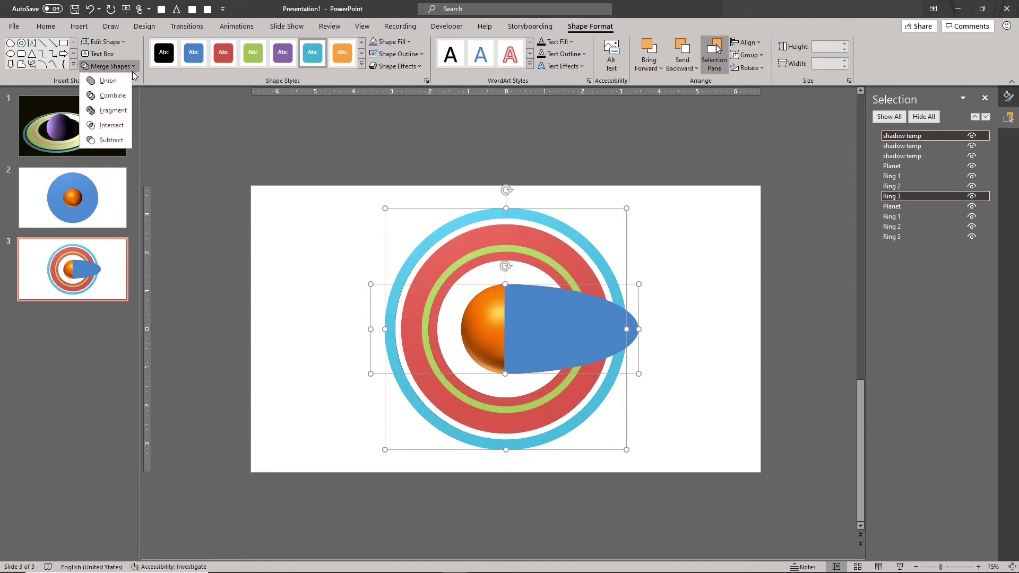
{"action": "left_click", "coordinate": [119, 125]}
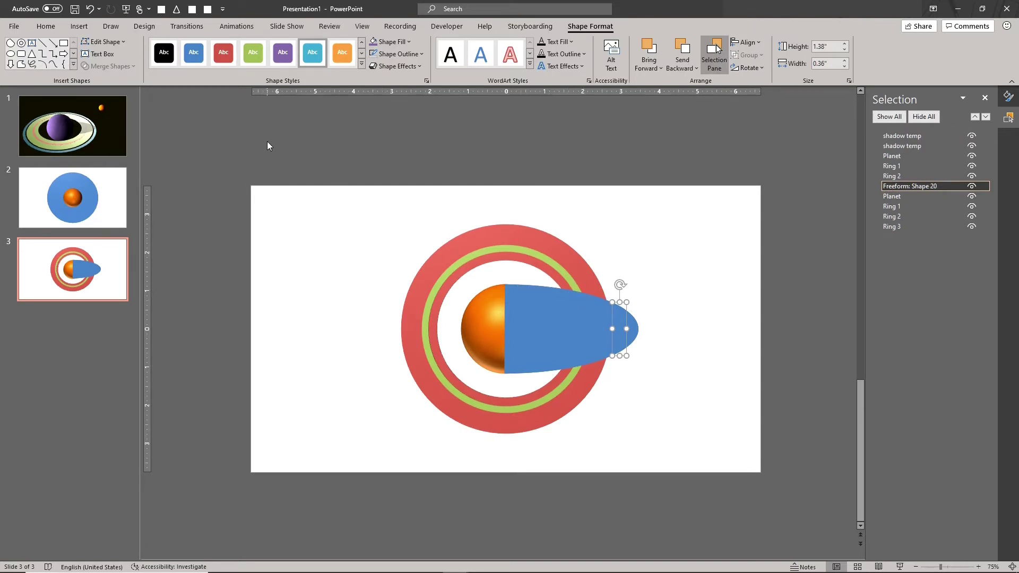
- Intersect the visible red Ring 2 with another shadow temp shape
{"action": "left_click", "coordinate": [584, 267]}
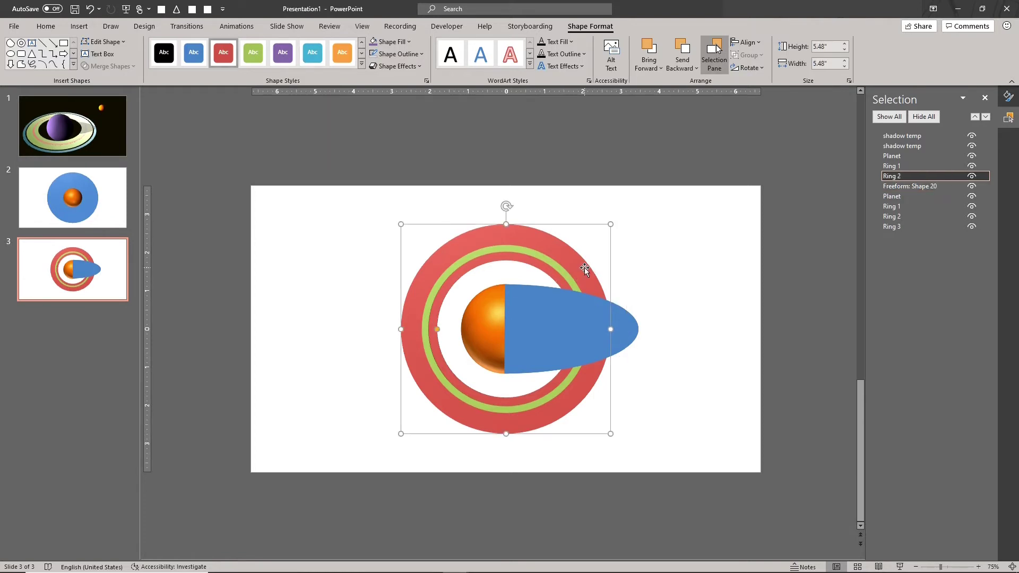
{"action": "left_click", "coordinate": [633, 331], "text": "shift"}
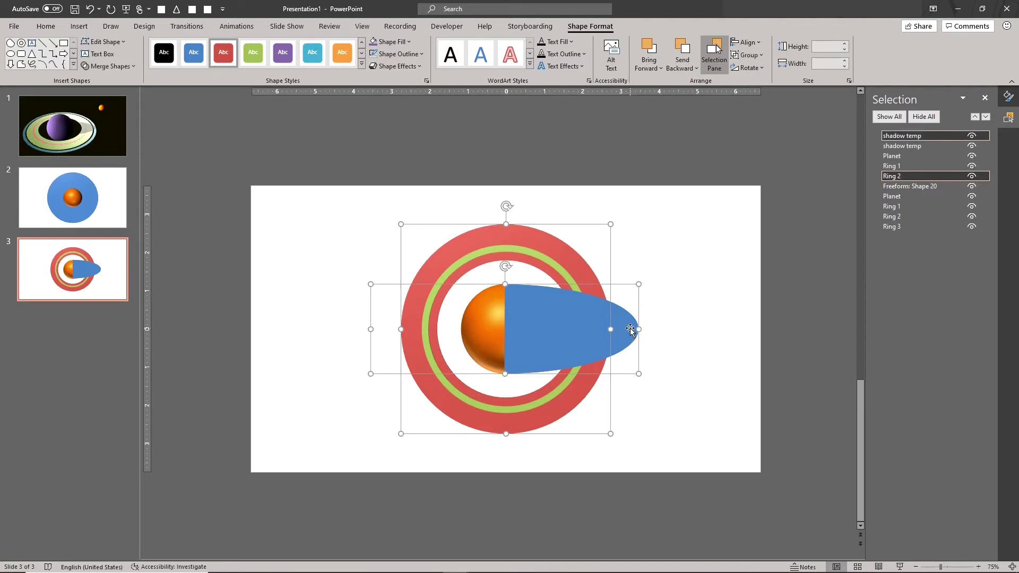
{"action": "left_click", "coordinate": [108, 66]}
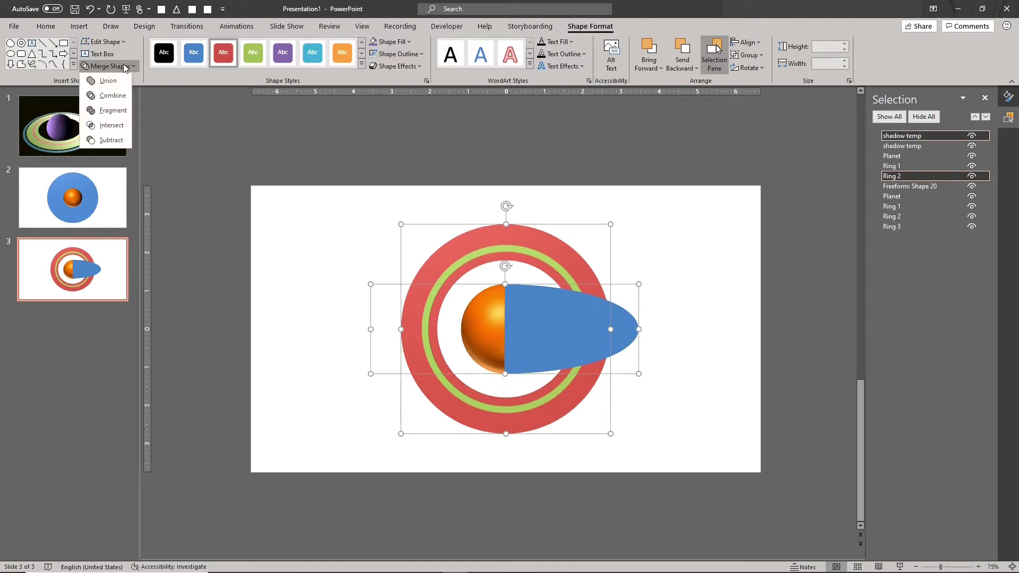
{"action": "left_click", "coordinate": [114, 122]}
- Intersect the visible green Ring 1 with the last shadow temp shape and delete the visible Planet copy
{"action": "left_click", "coordinate": [555, 267]}
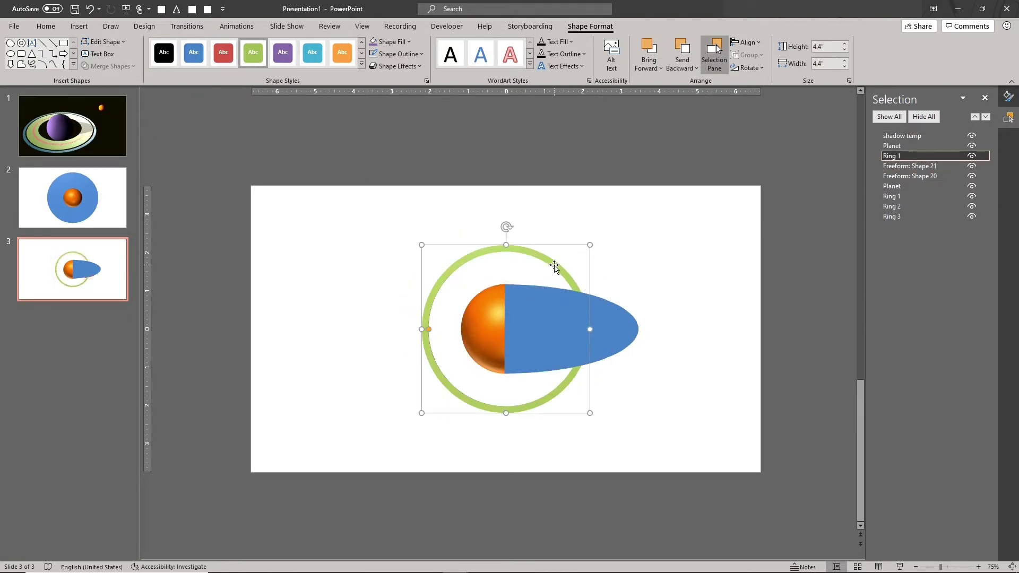
{"action": "left_click", "coordinate": [584, 336], "text": "shift"}
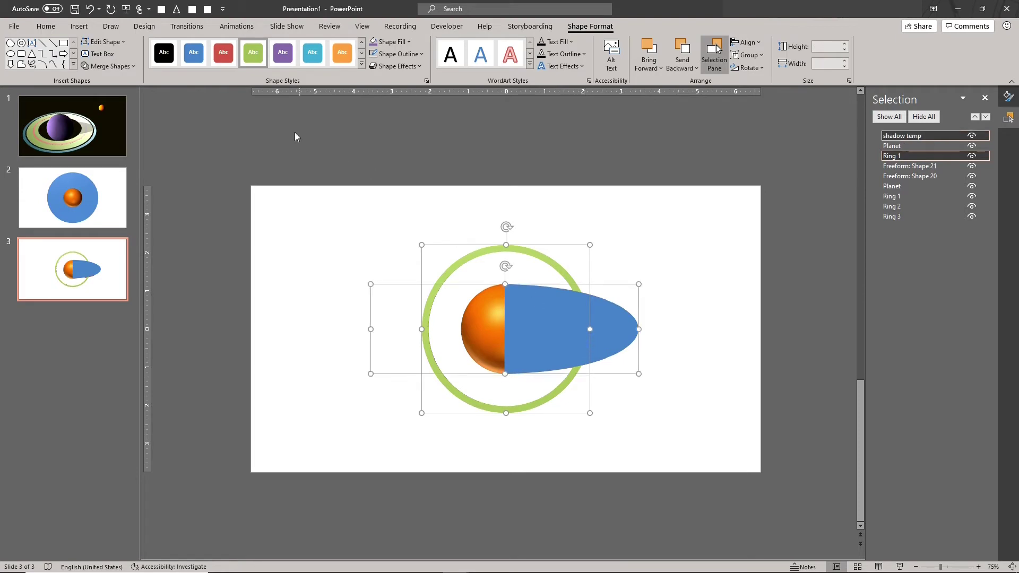
{"action": "left_click", "coordinate": [109, 66]}
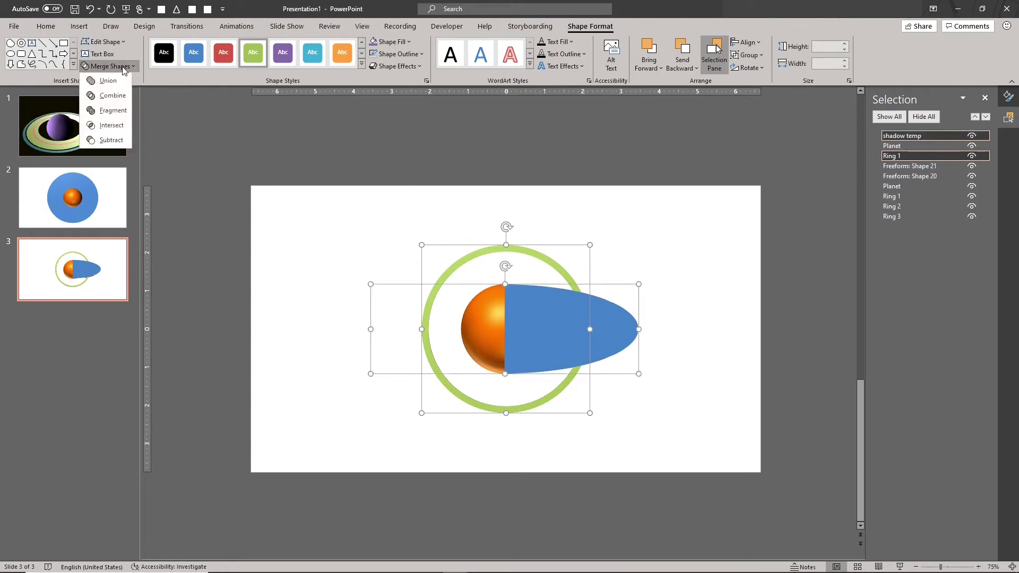
{"action": "left_click", "coordinate": [117, 126]}
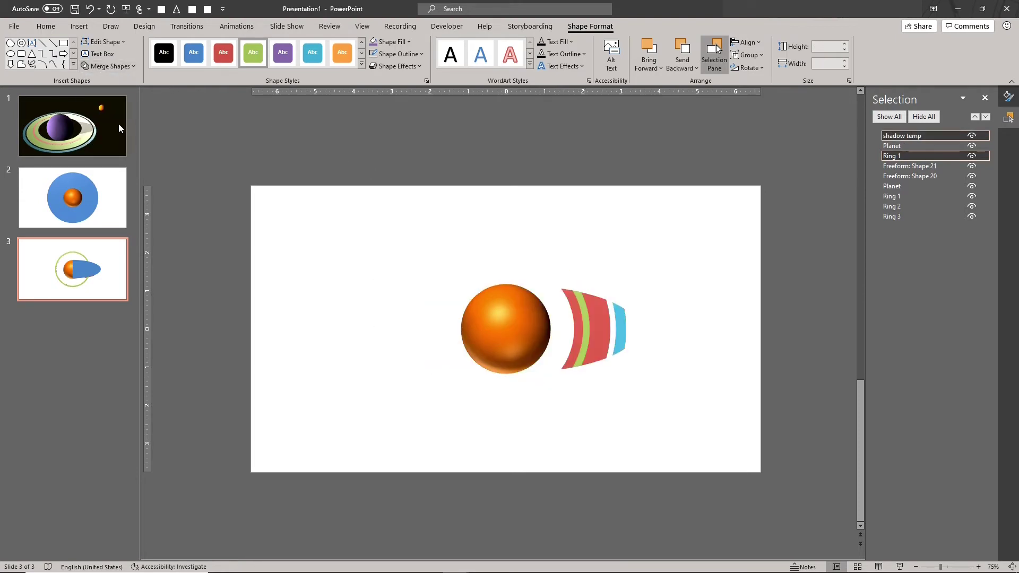
{"action": "left_click", "coordinate": [502, 333]}
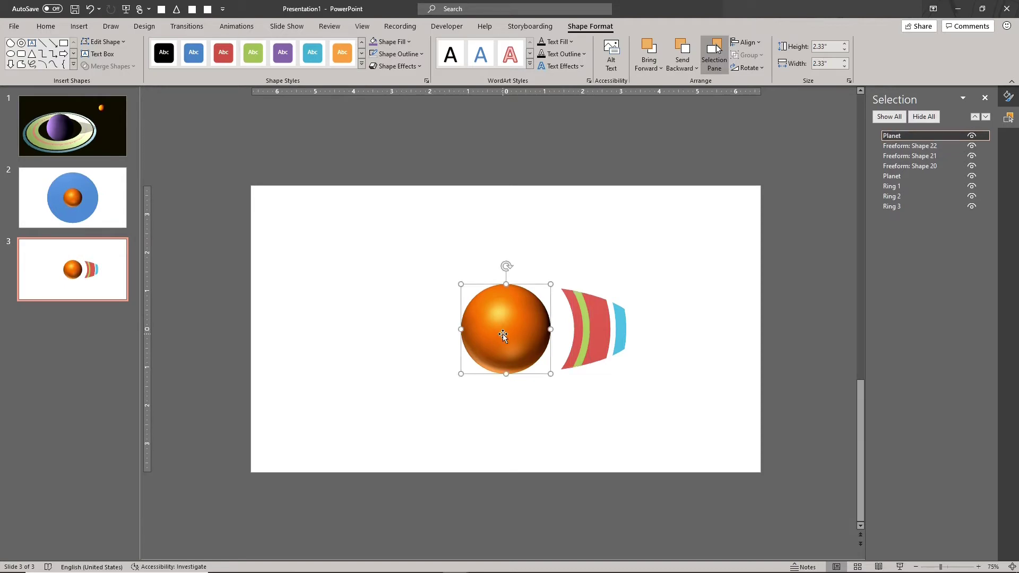
{"action": "key", "text": "Delete"}
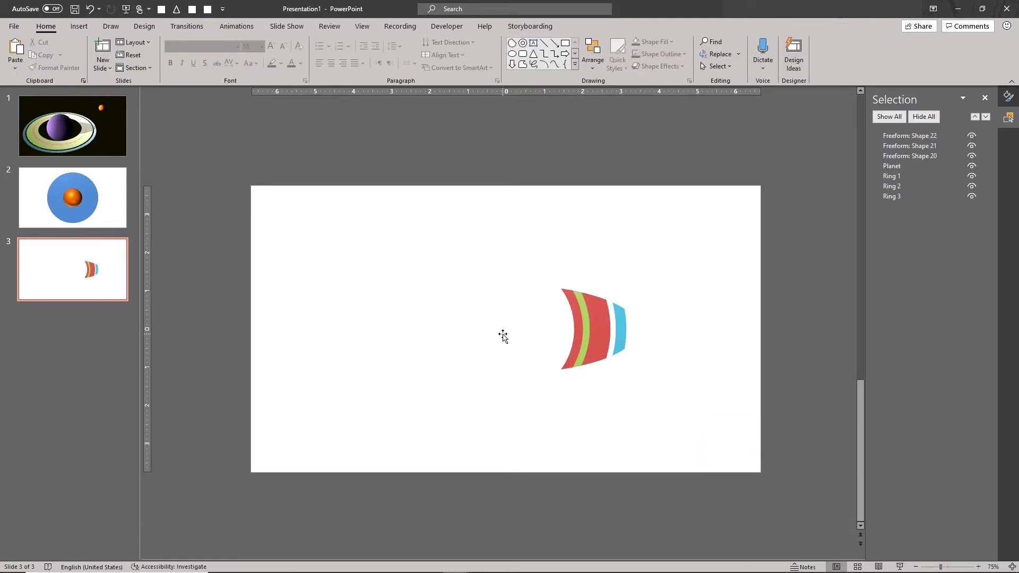
- Rename each of the three ring fragments as "Shadow" and select all three together
{"action": "double_click", "coordinate": [911, 135]}
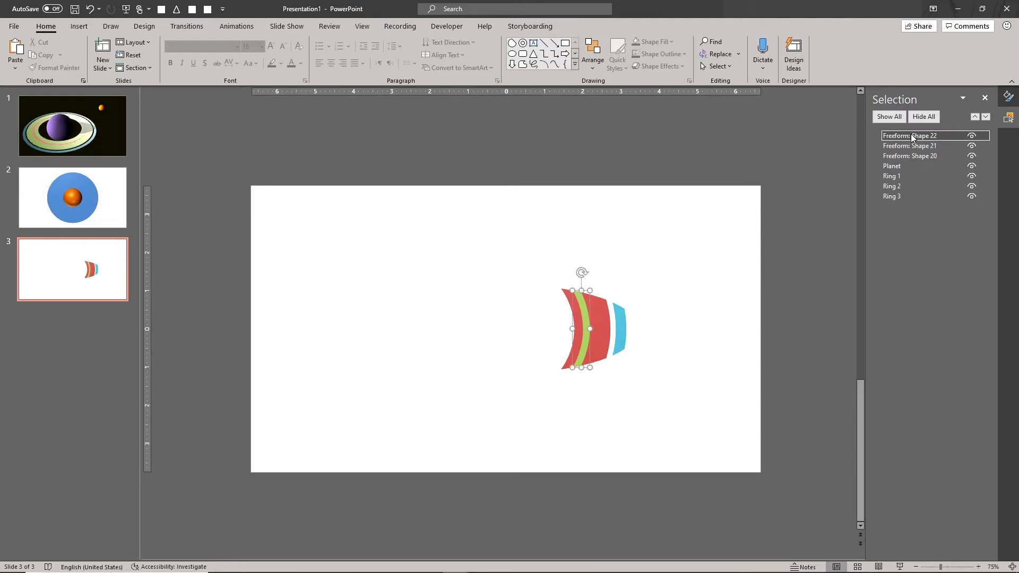
{"action": "type", "text": "Shadow"}
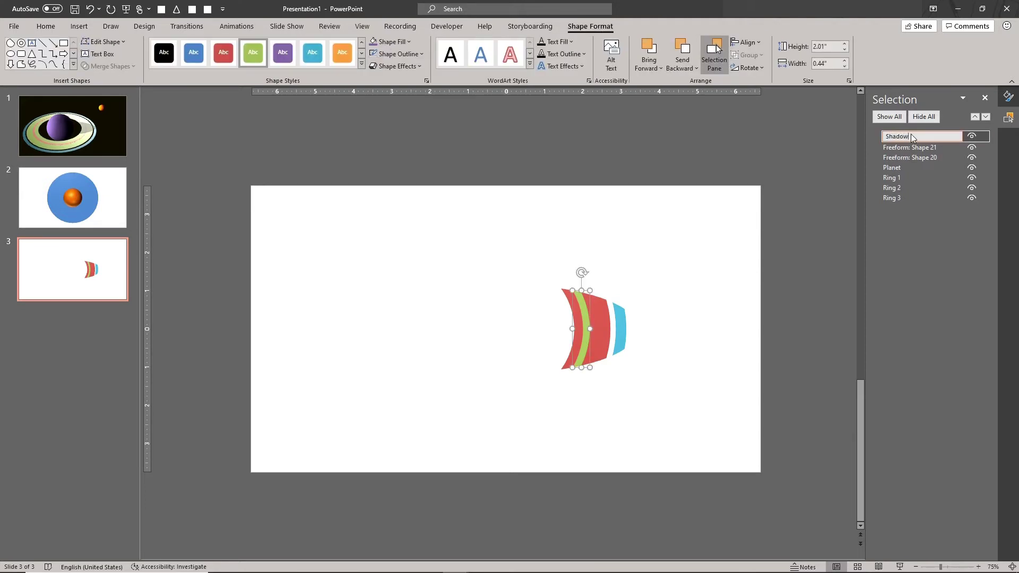
{"action": "left_click", "coordinate": [895, 147]}
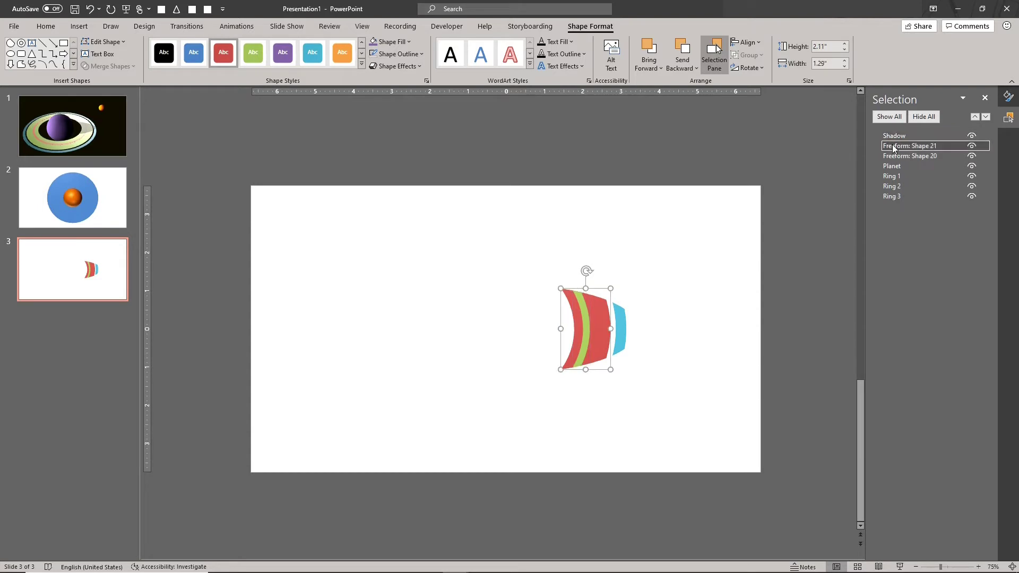
{"action": "left_click", "coordinate": [895, 147]}
{"action": "type", "text": "Shadow"}
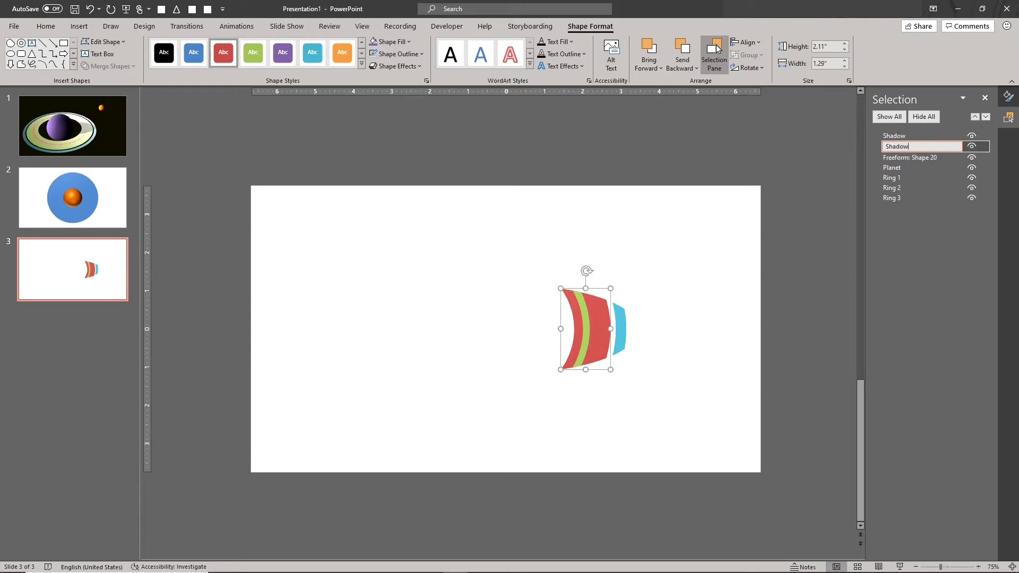
{"action": "key", "text": "Return"}
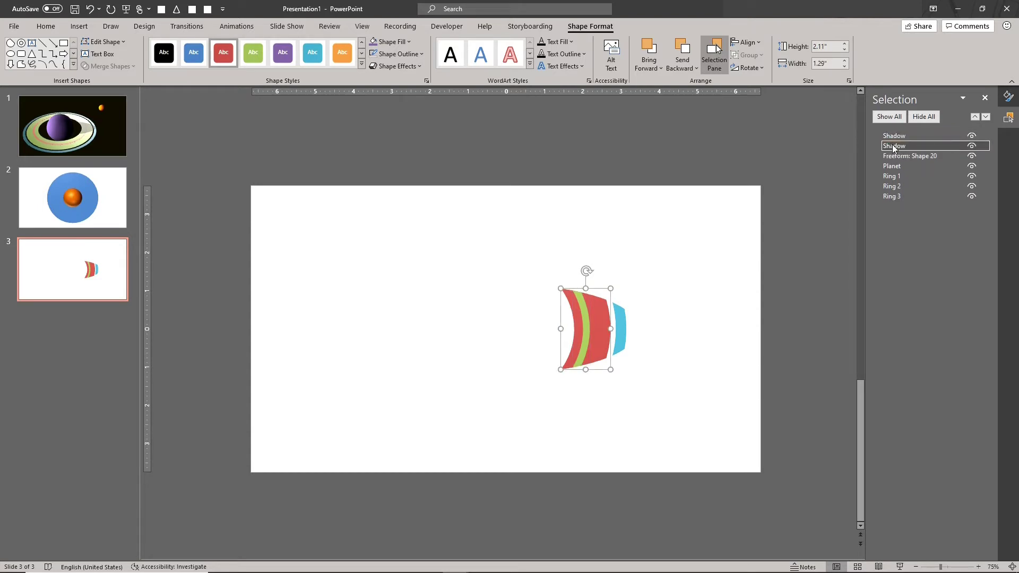
{"action": "left_click", "coordinate": [906, 156]}
{"action": "left_click", "coordinate": [905, 156]}
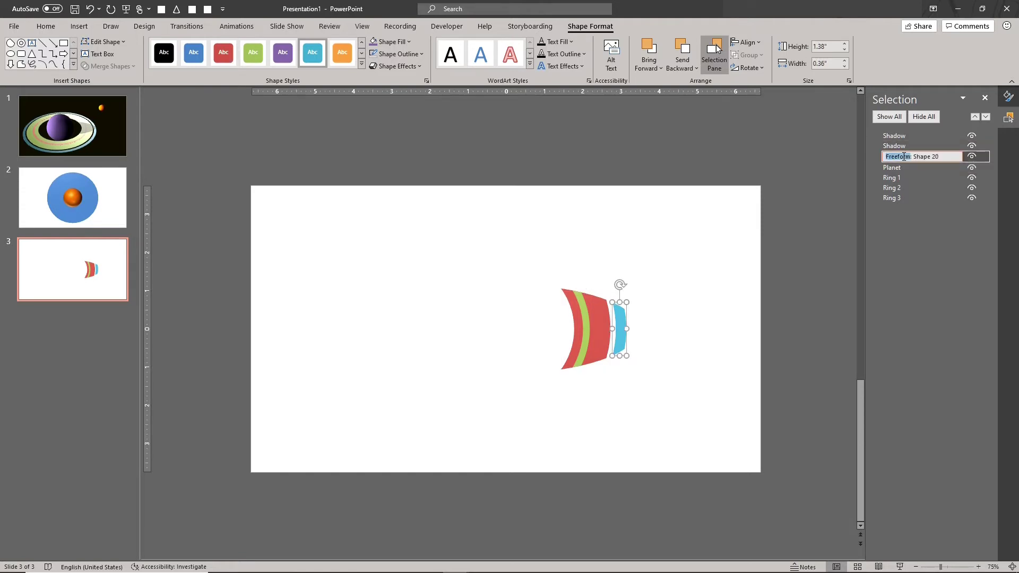
{"action": "type", "text": "Shadow"}
{"action": "key", "text": "Return"}
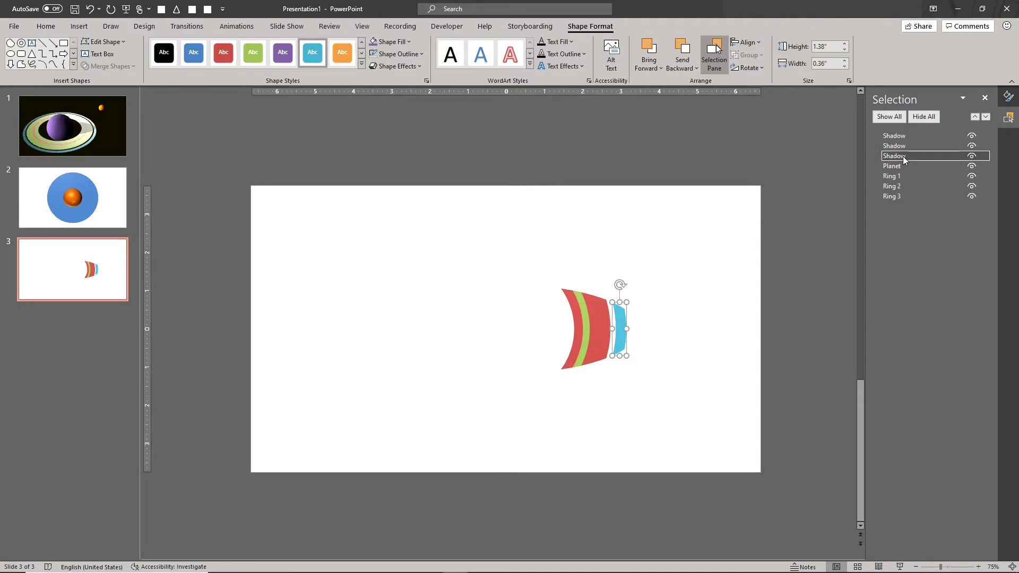
{"action": "left_click", "coordinate": [934, 147], "text": "ctrl"}
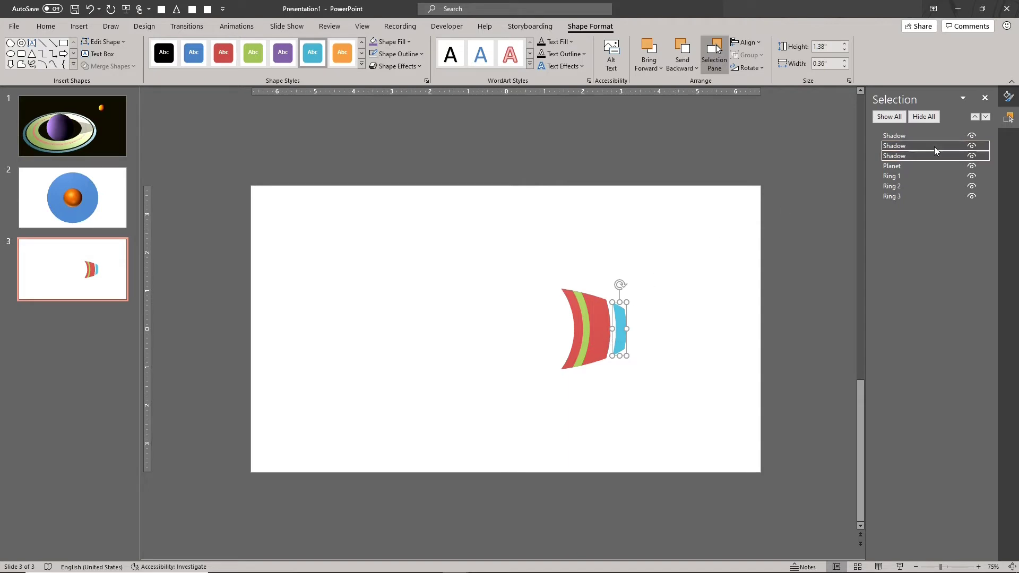
{"action": "left_click", "coordinate": [932, 134], "text": "ctrl"}
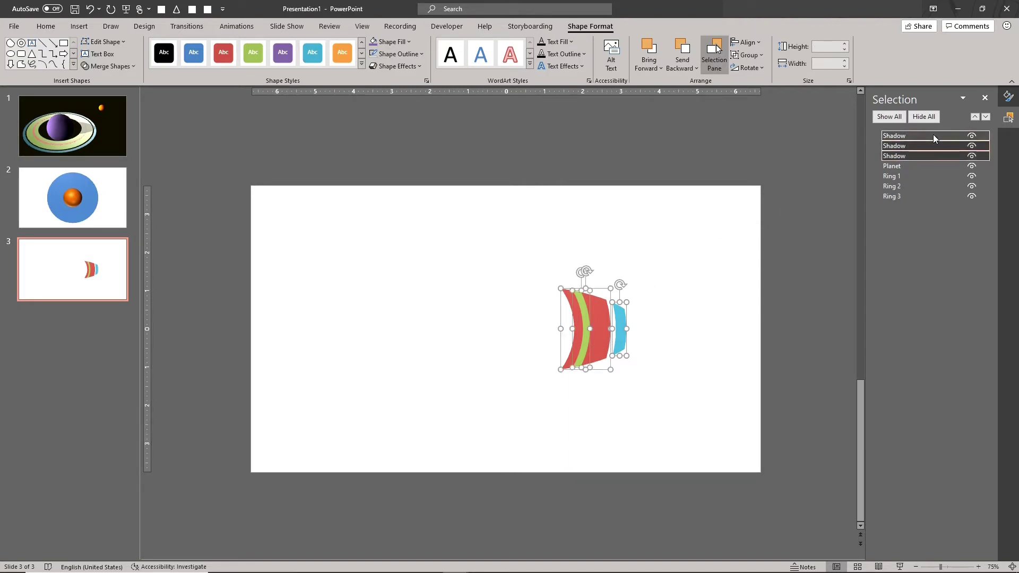
- Fill the three selected Shadow fragments with solid black
{"action": "left_click", "coordinate": [399, 41]}
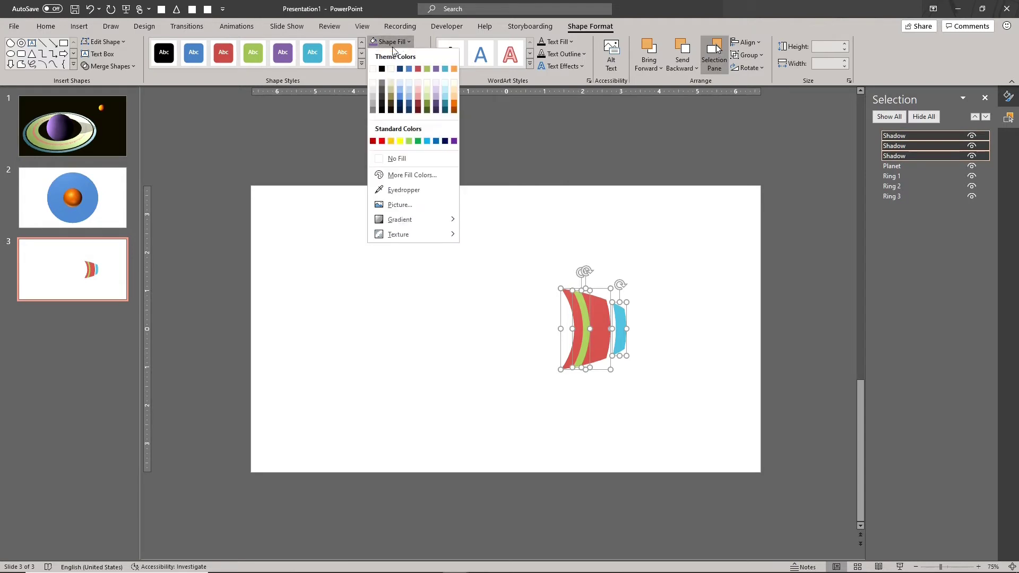
{"action": "left_click", "coordinate": [381, 71]}
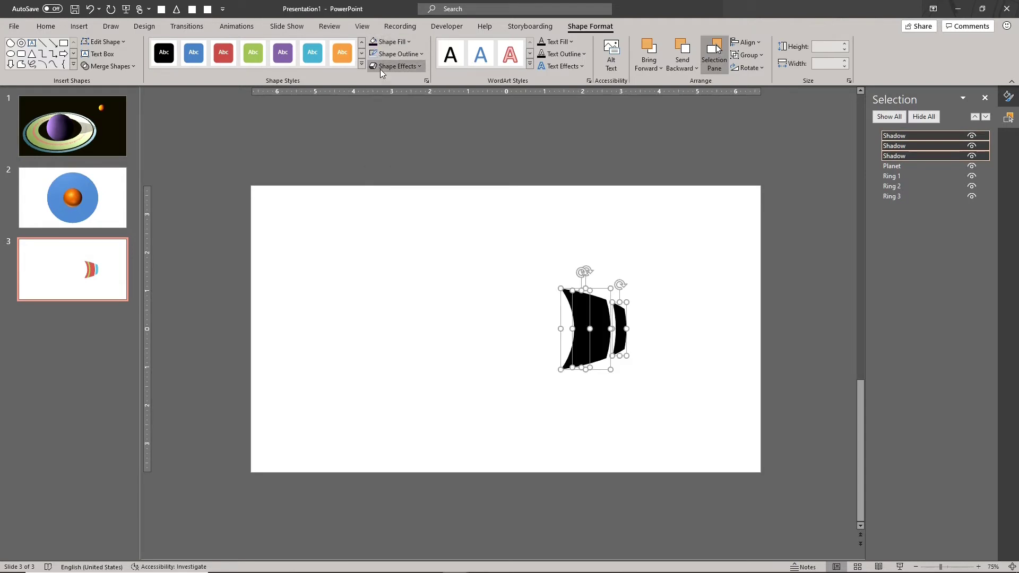
{"action": "left_click", "coordinate": [346, 142]}
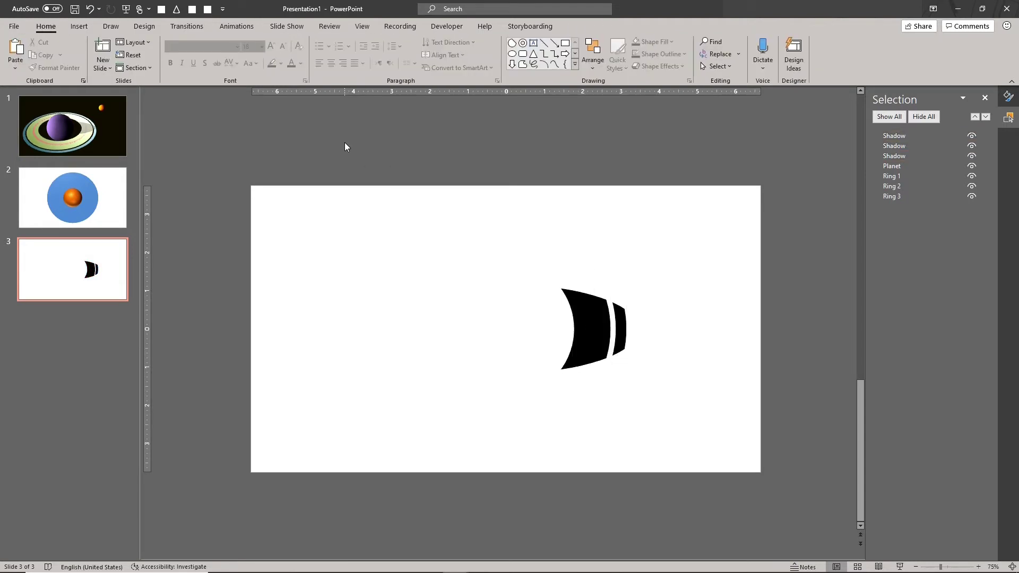
- Copy all shapes on slide 3, including the hidden-looking Planet and Ring shapes, and go to slide 2
{"action": "key", "text": "ctrl+a"}
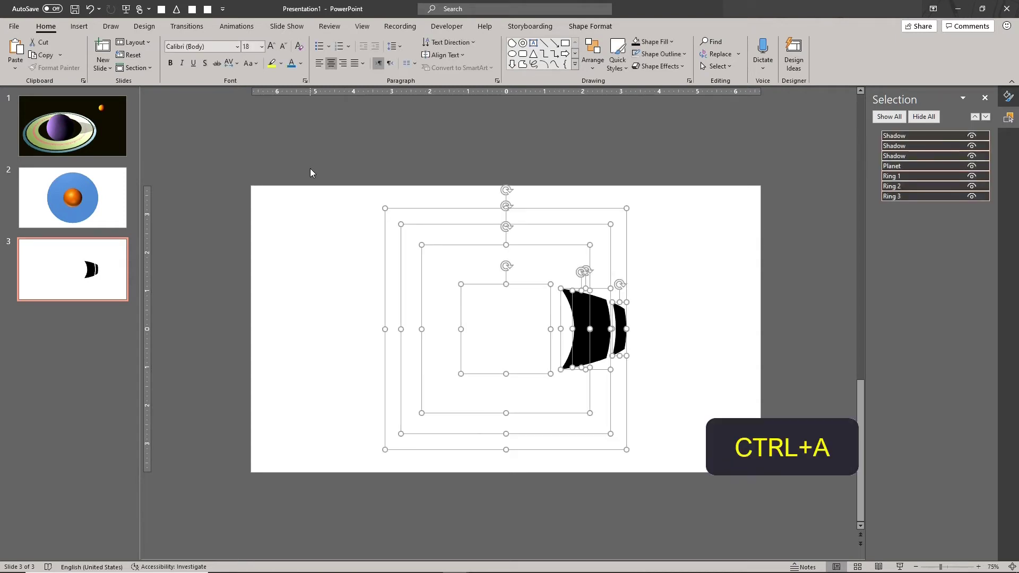
{"action": "key", "text": "ctrl+c"}
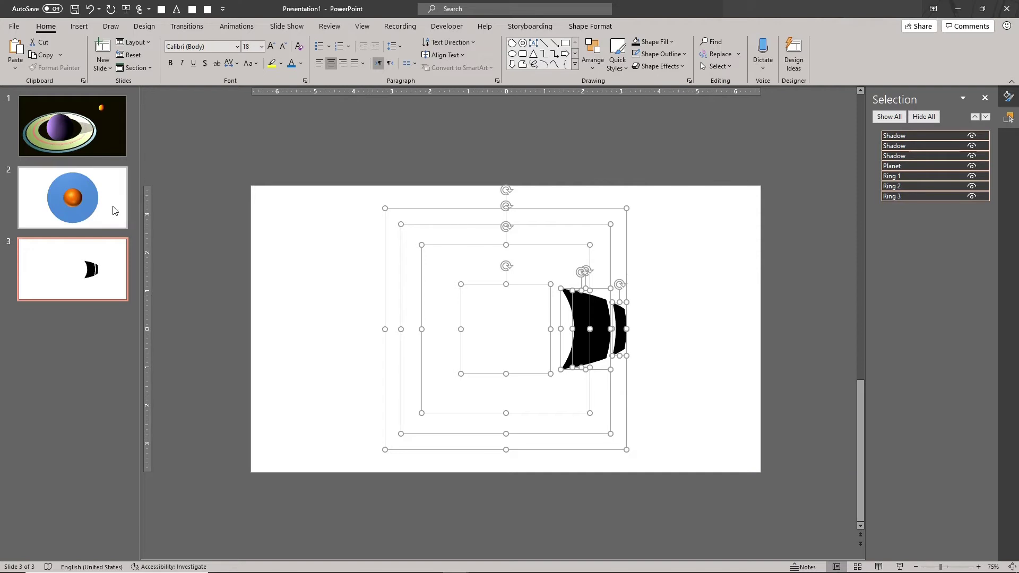
{"action": "left_click", "coordinate": [96, 202]}
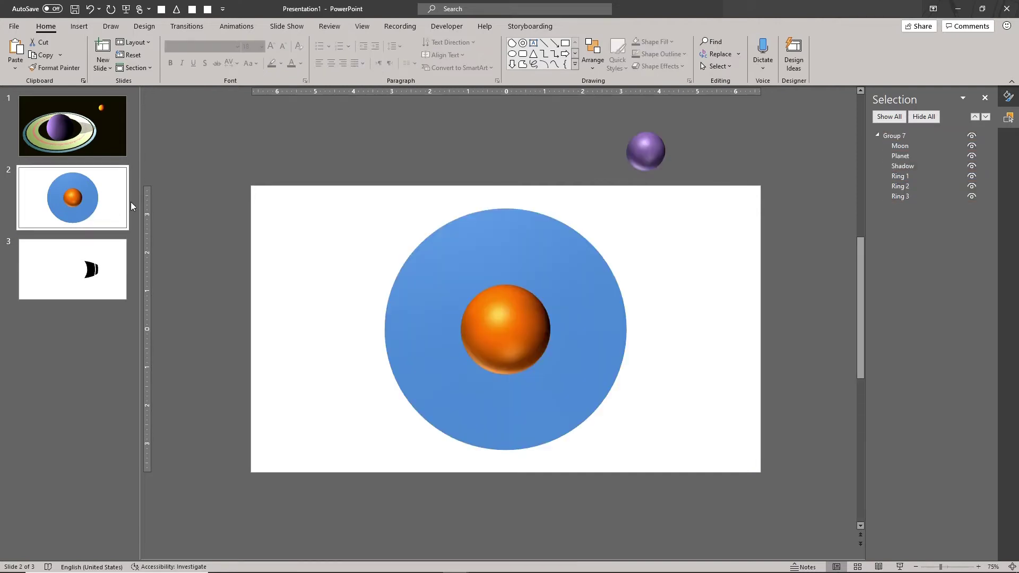
- Fill the large blue Shadow circle inside the planet group with a picture fill taken from the clipboard
{"action": "left_click", "coordinate": [518, 245]}
{"action": "left_click", "coordinate": [519, 247]}
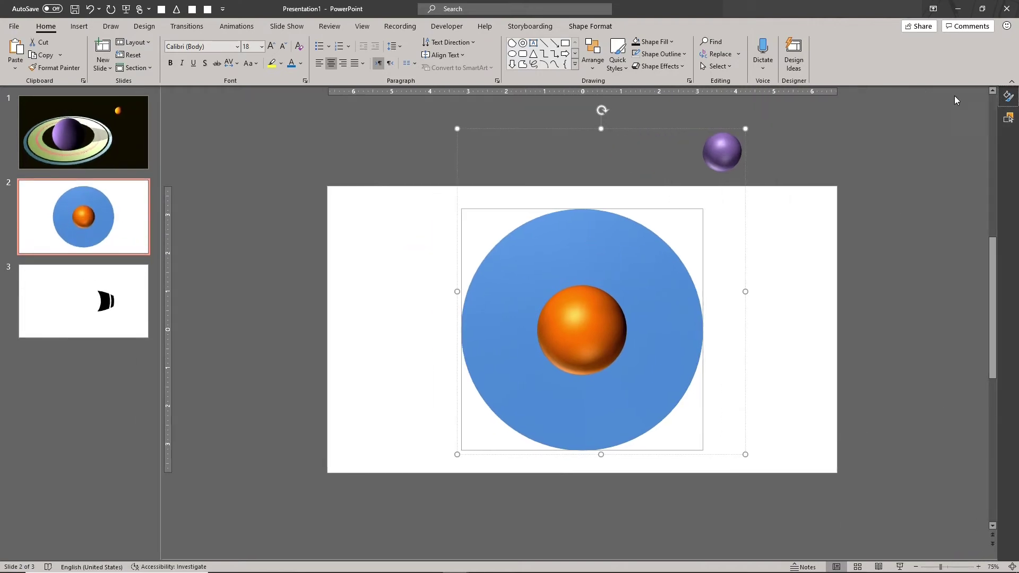
{"action": "left_click", "coordinate": [1008, 97]}
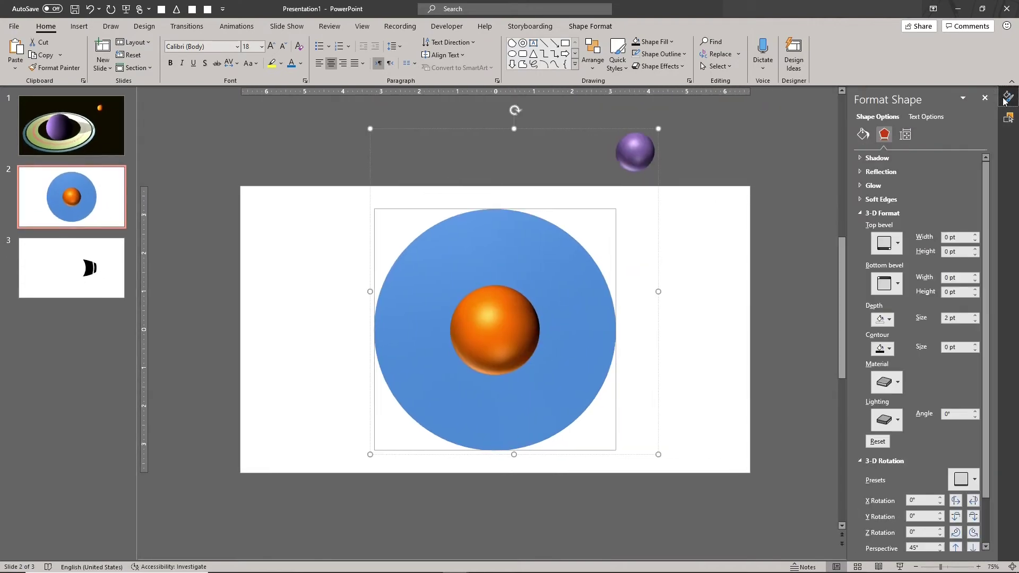
{"action": "left_click", "coordinate": [858, 138]}
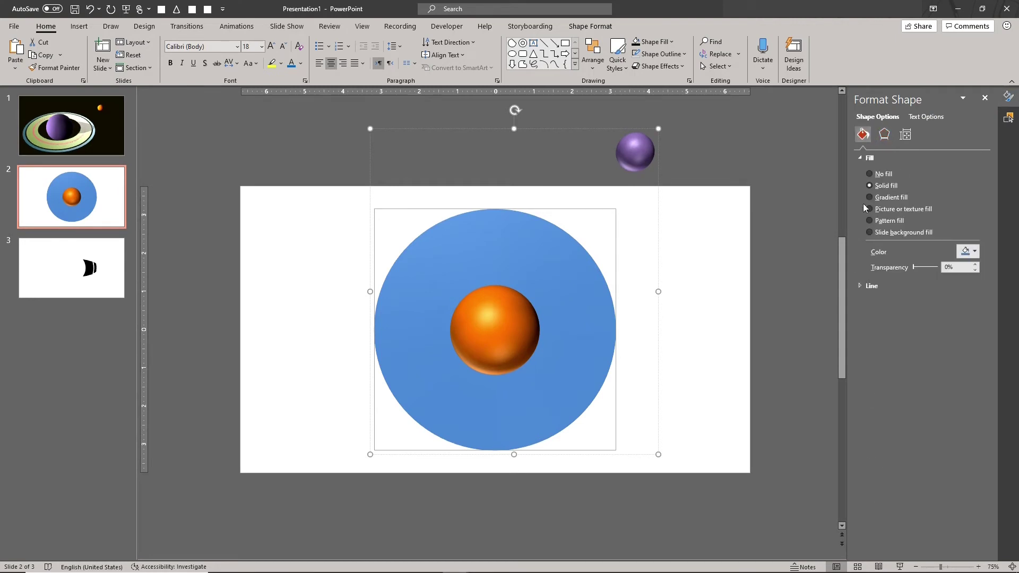
{"action": "left_click", "coordinate": [920, 212]}
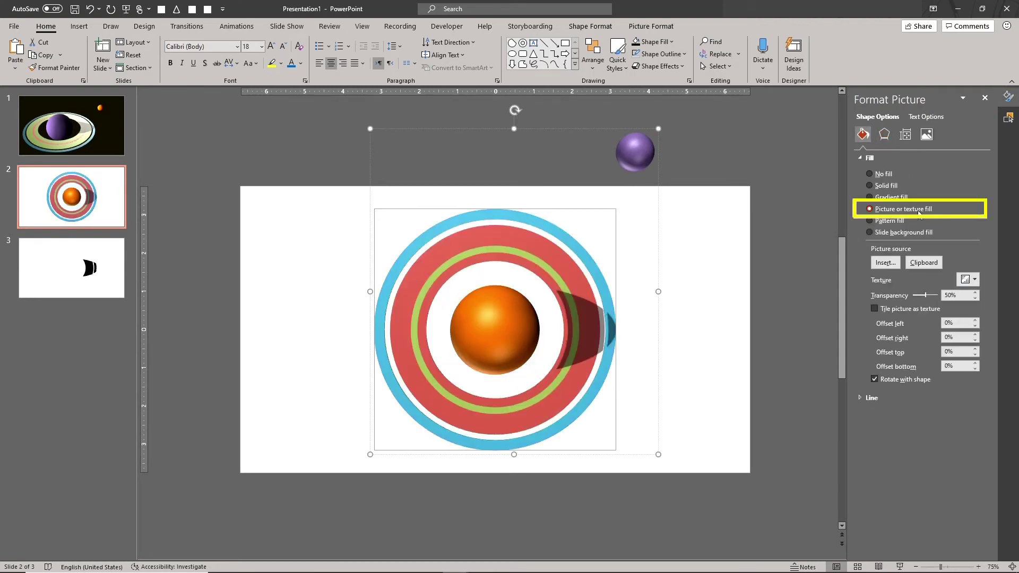
{"action": "left_click", "coordinate": [925, 264]}
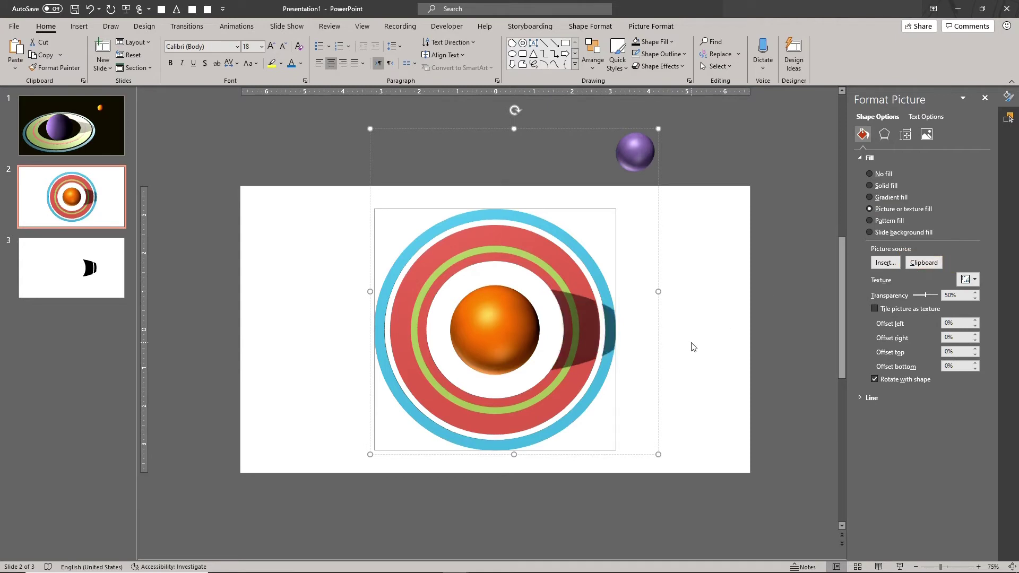